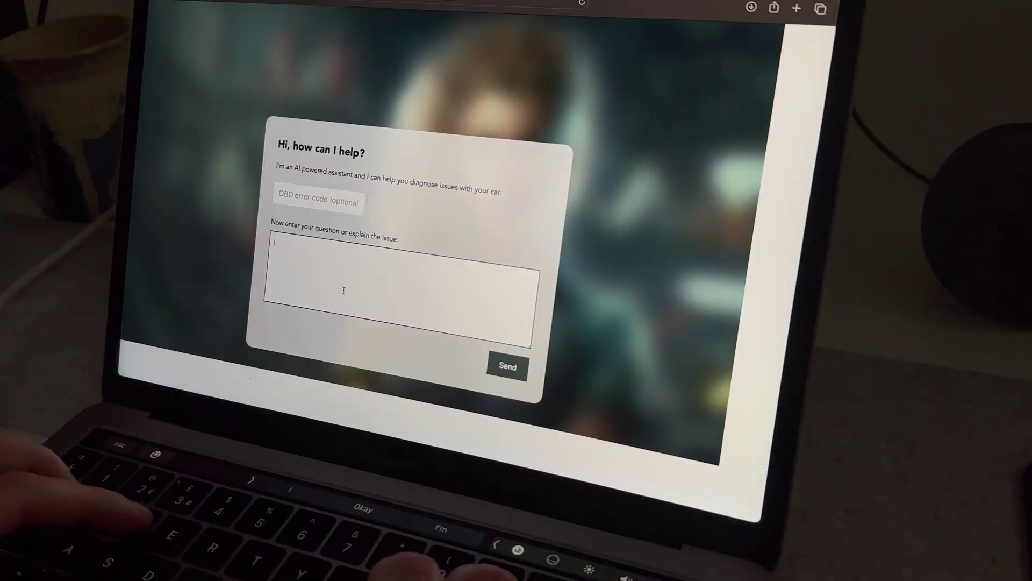
- Begin the issue description 'My car is' in the assistant's help form
text(My car is)
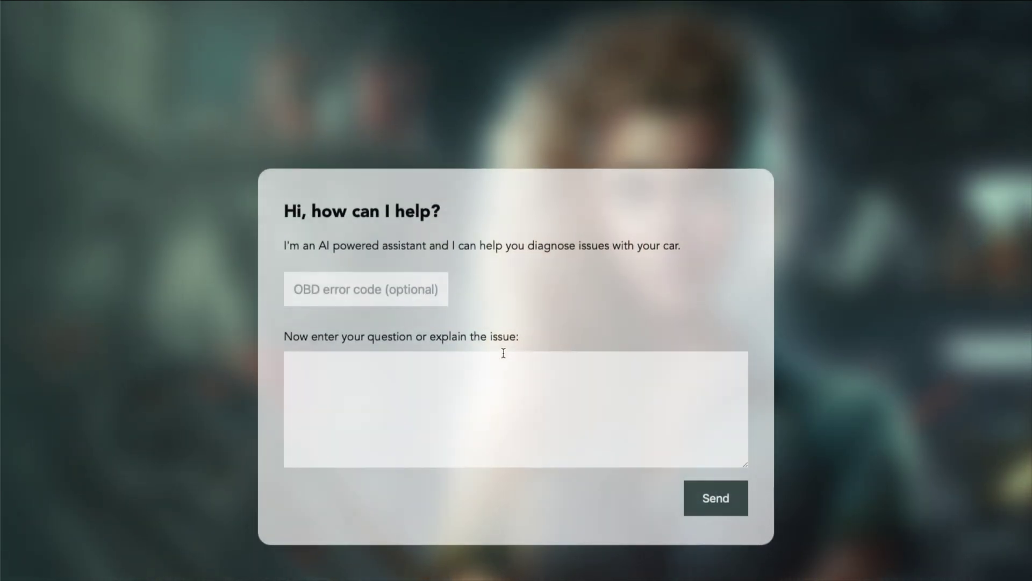
- Enter OBD code P0219 and ask whether disabling the rev limiter damaged the engine
click(357, 291)
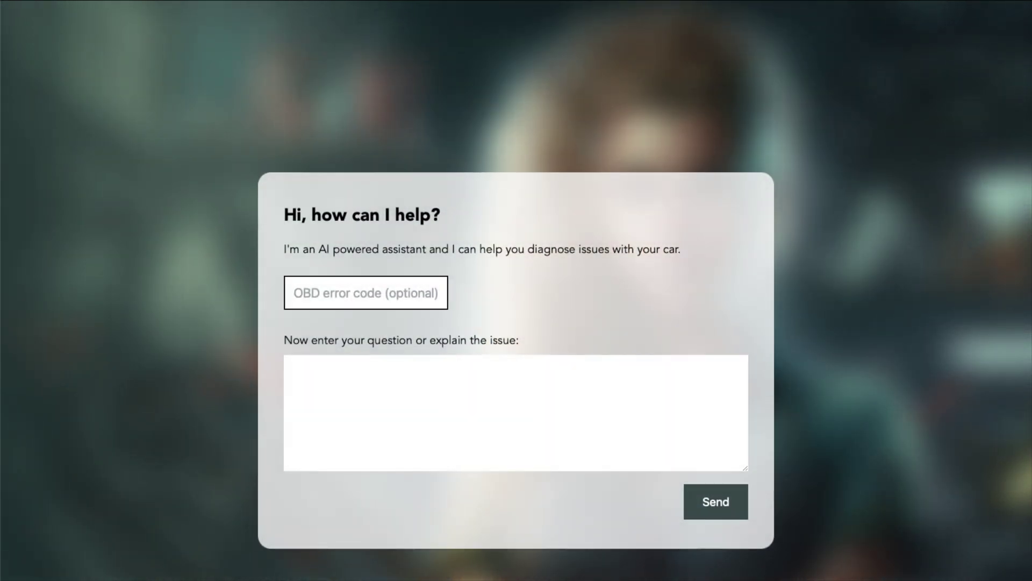
text(P0219)
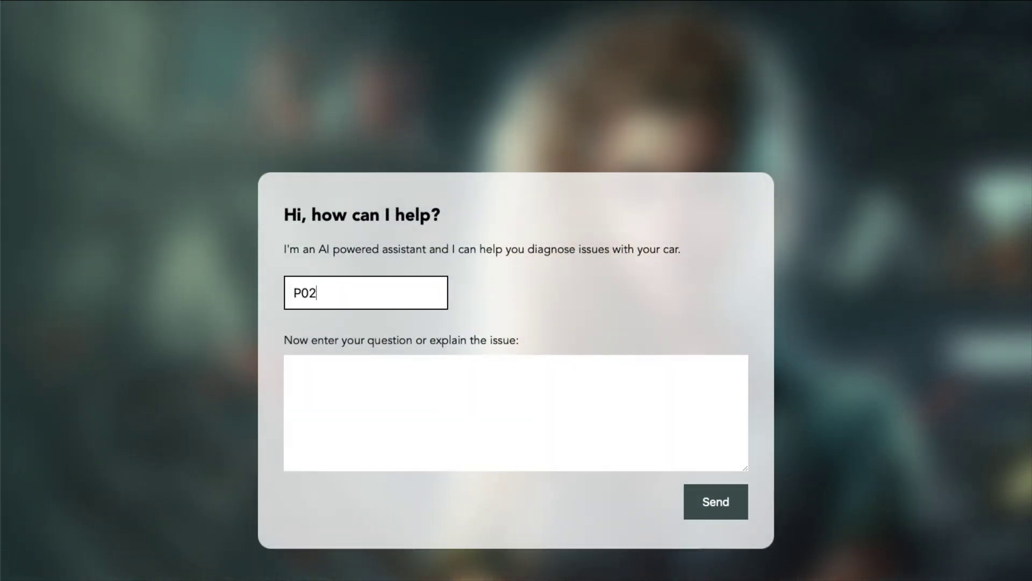
click(294, 371)
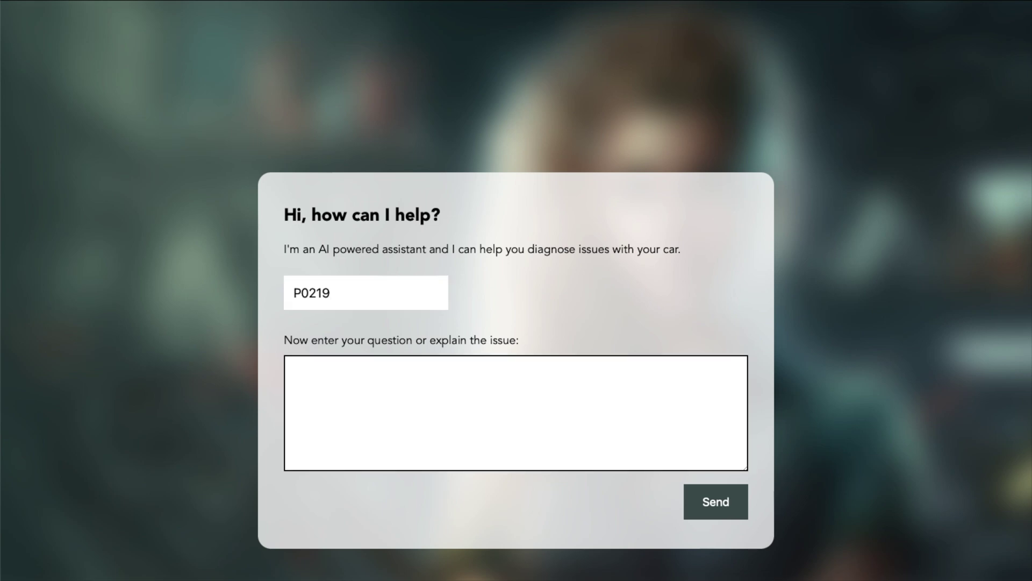
text(My friend sent me a YouTube vide )
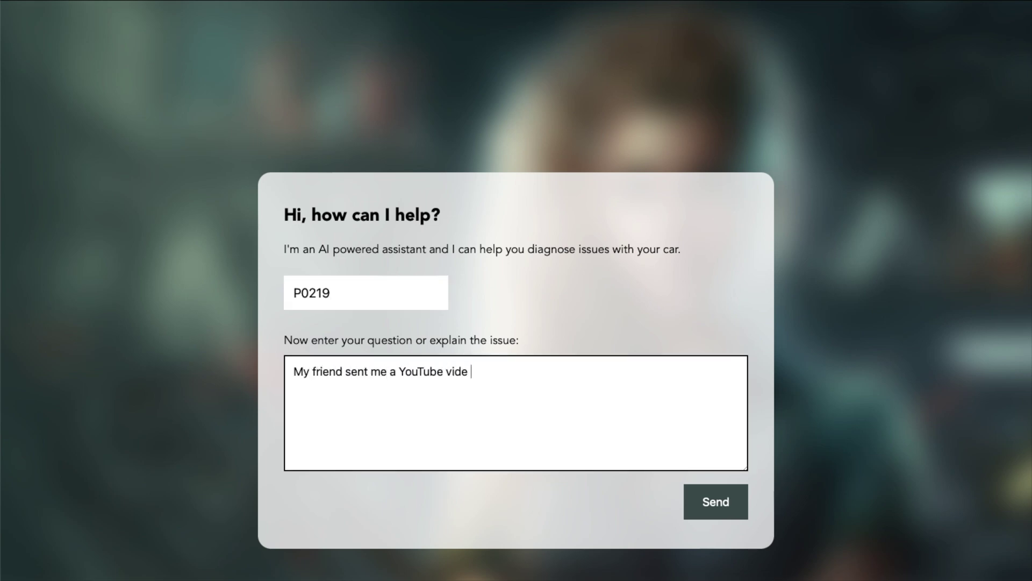
text(showing how to disable the rev limi)
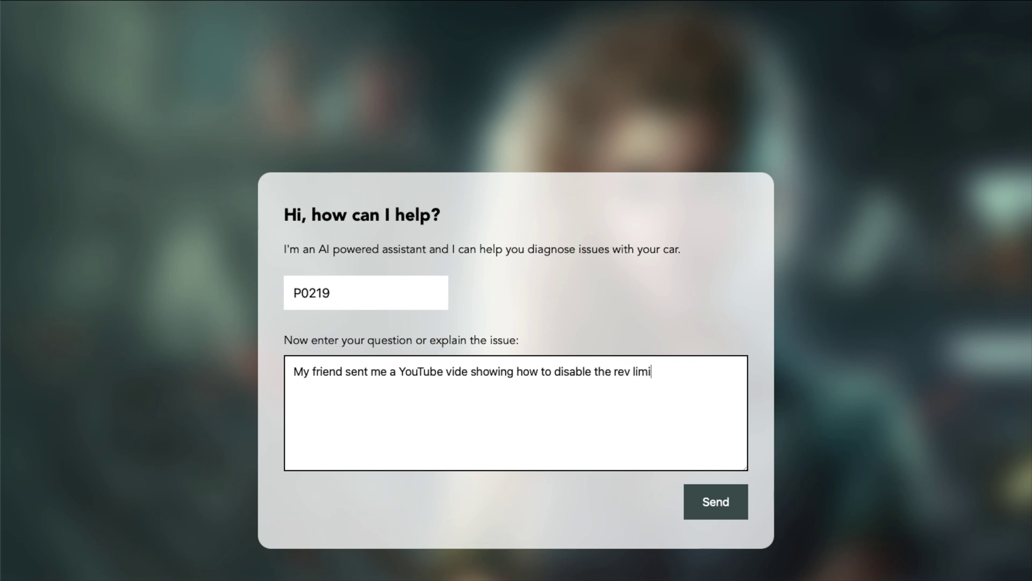
text(ter in the car. I followed i)
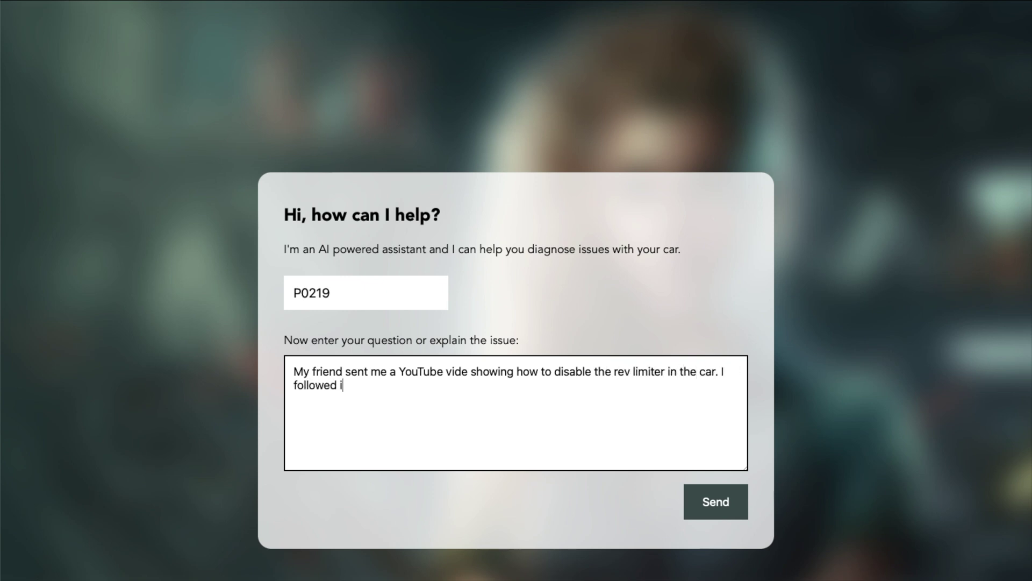
text(t and now my car sounds like a proper raci)
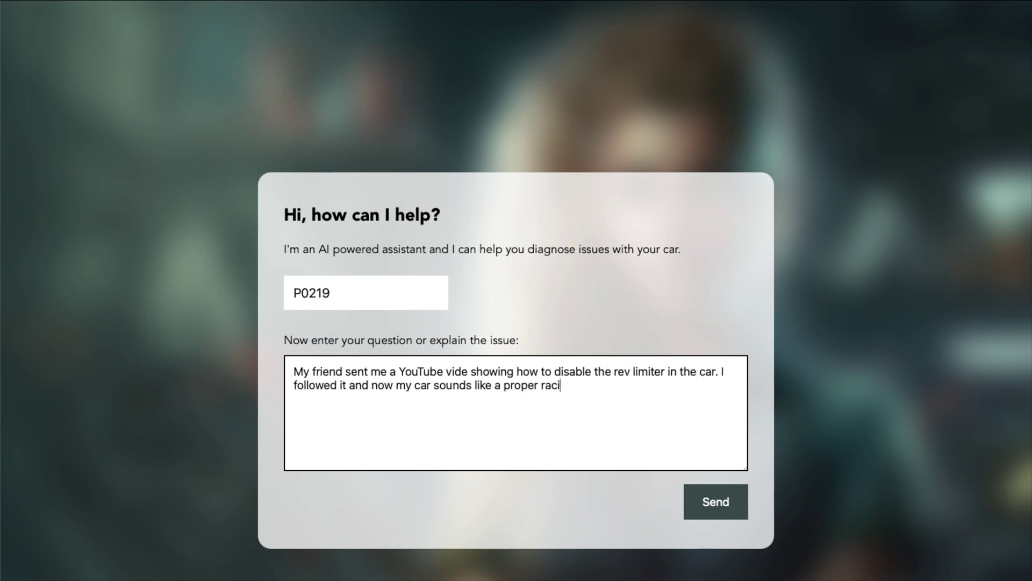
text(ng car! I do however now hav)
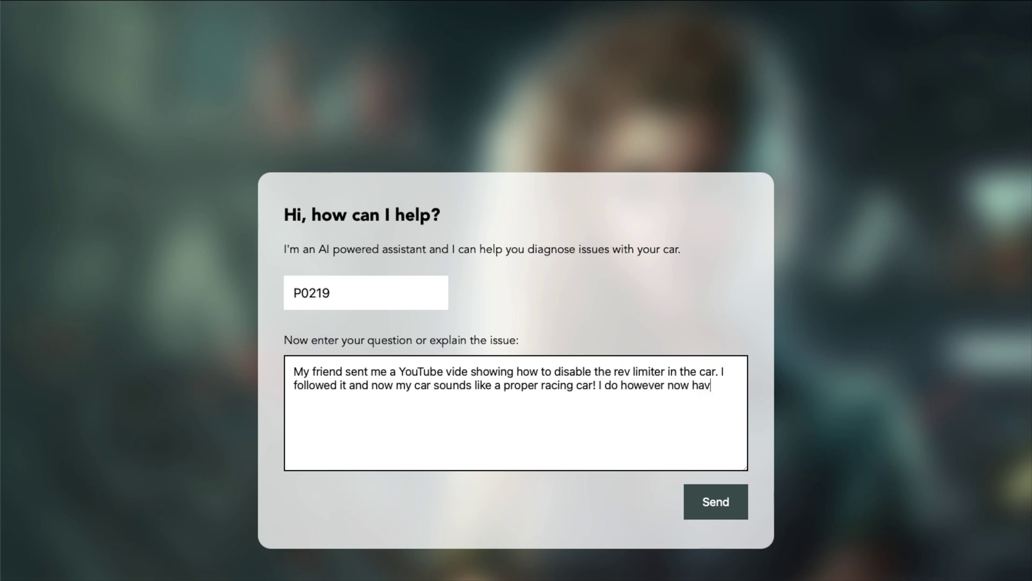
text(e this error code so was just wonderin)
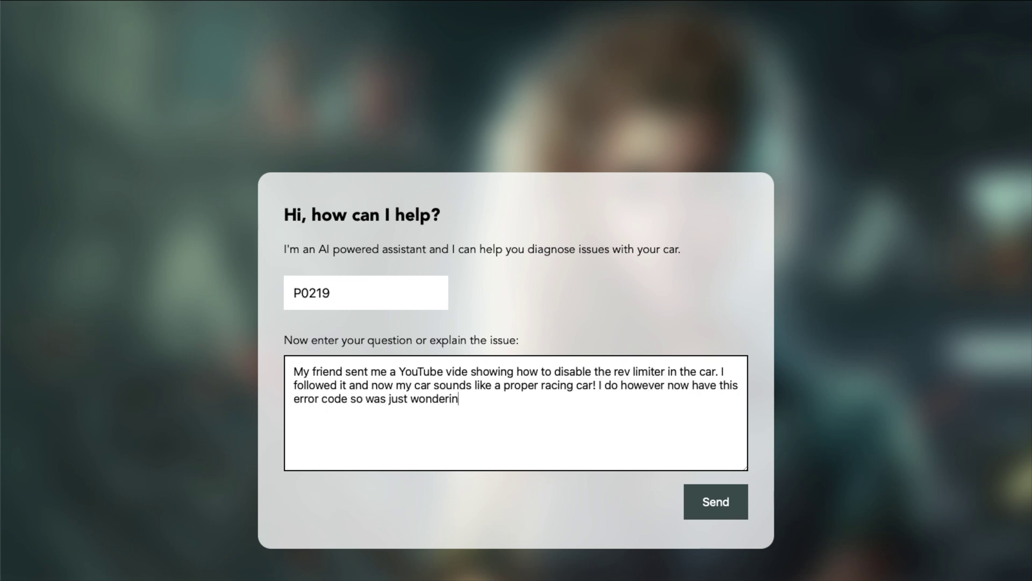
text(g if I damaged the engine??)
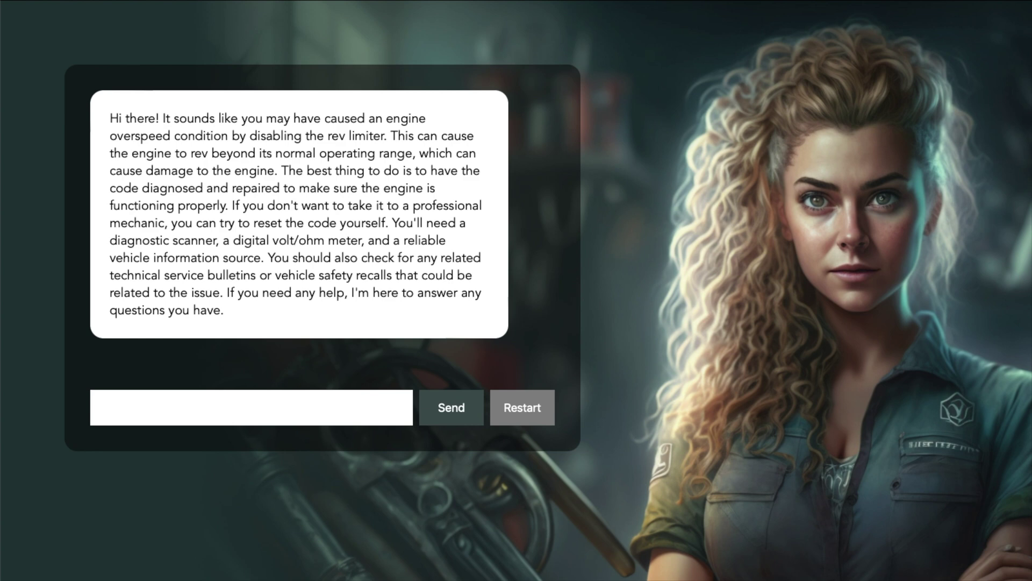
- Send a follow-up claiming the friend knows a lot about cars from YouTube videos
text(My friend knows a )
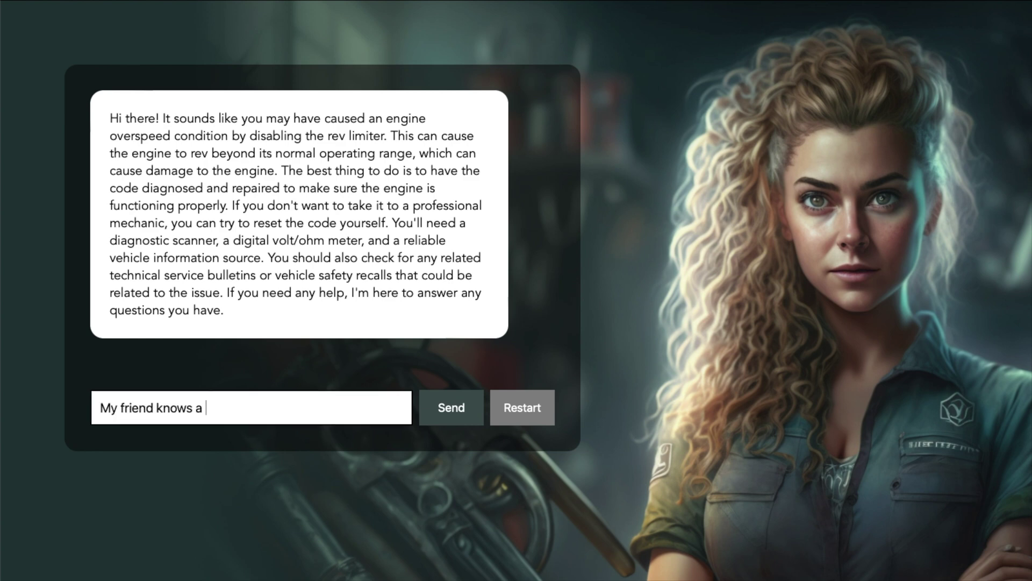
text(lot about cars, he watches loads of)
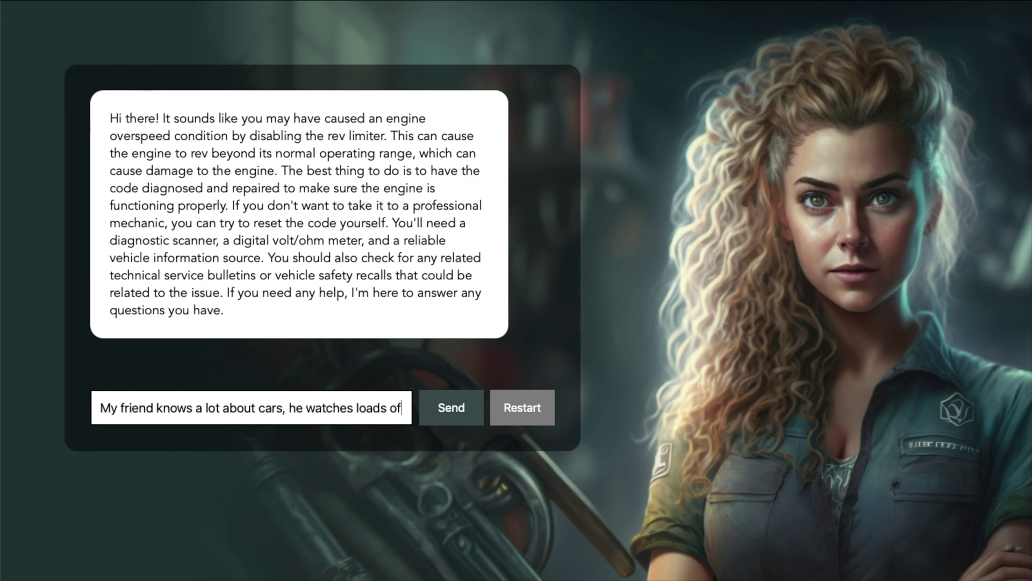
text( YouTube videos on them and he said thi)
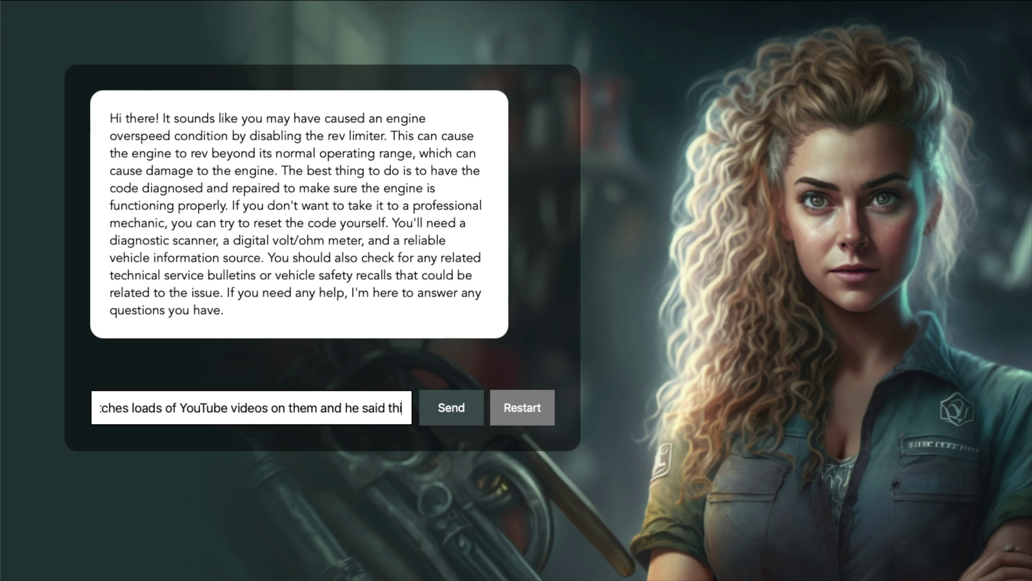
text(s mod is absolutely fine. I think I'm)
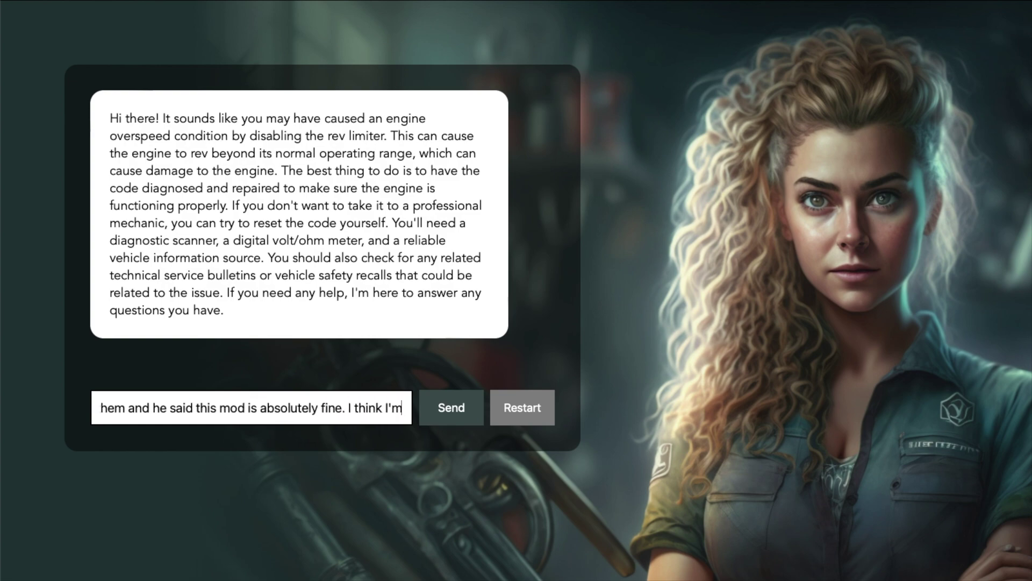
text( going to trust him on this one!)
key(Return)
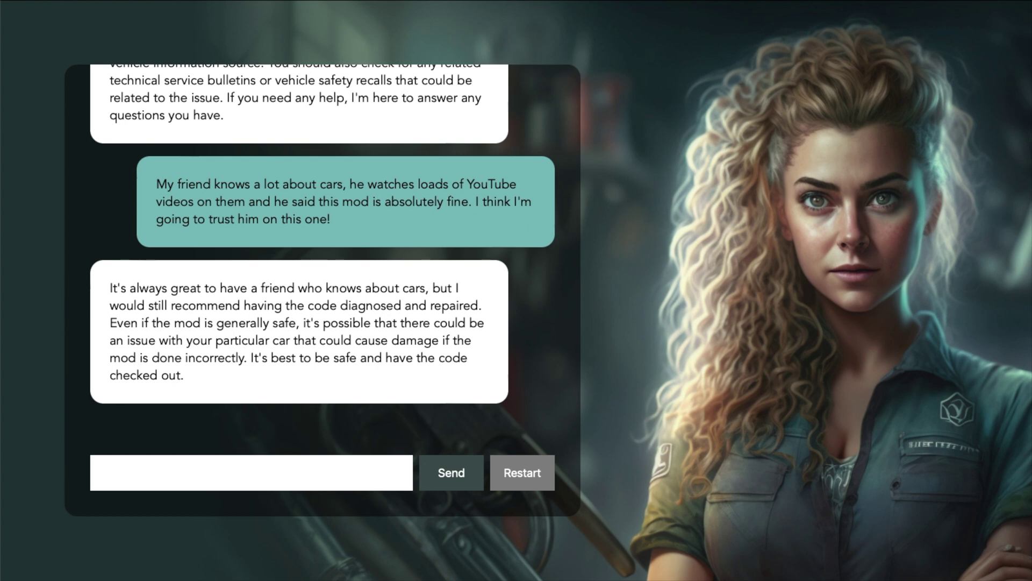
- Ask what could go wrong revving higher, then for a safer way to sound like a racing car
text(S)
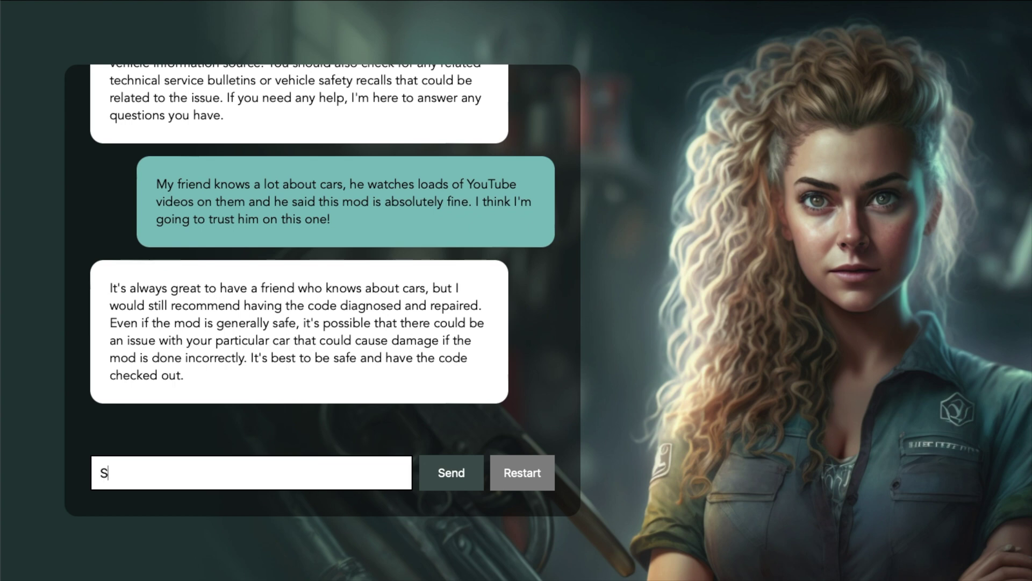
text(o what could possibly go wrong if I rev the car a bit higher??)
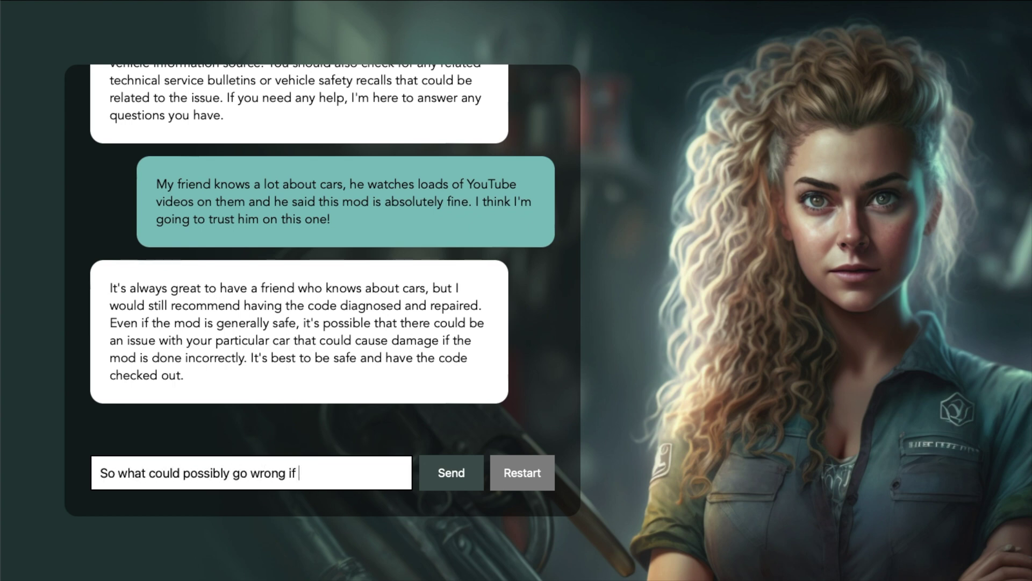
key(Return)
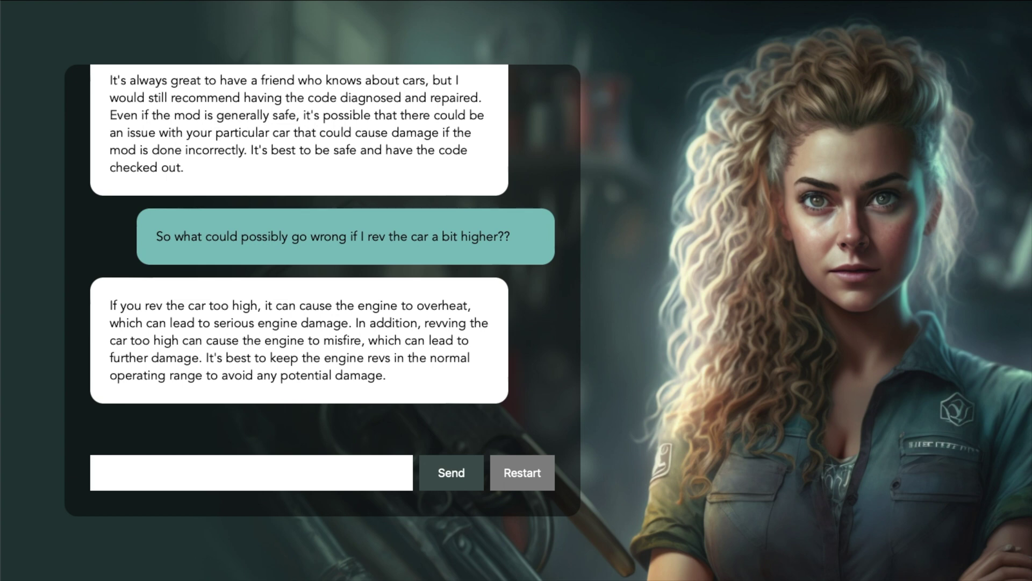
text(Can you recommend )
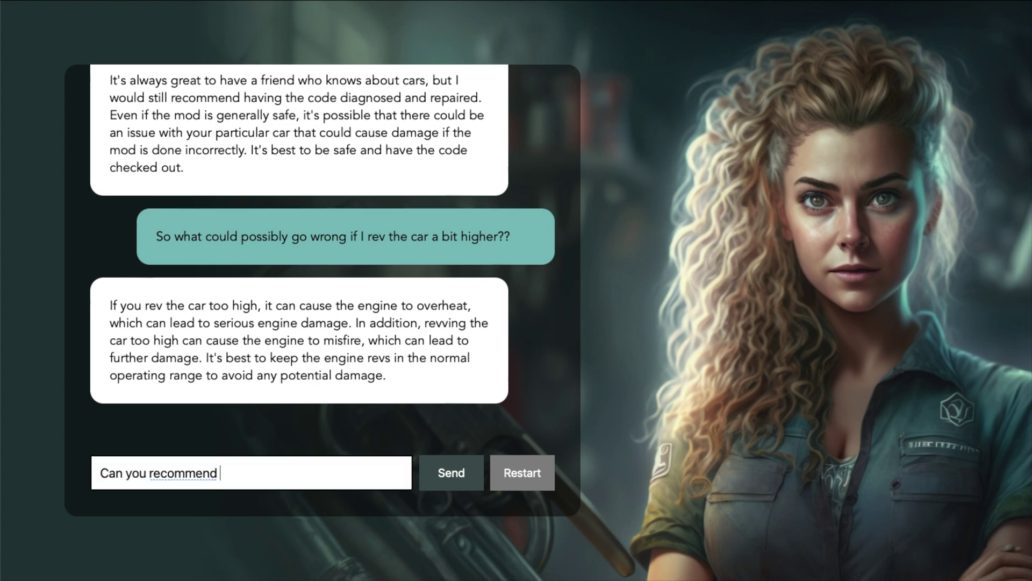
text(a safer way to make my car sound like a racing car)
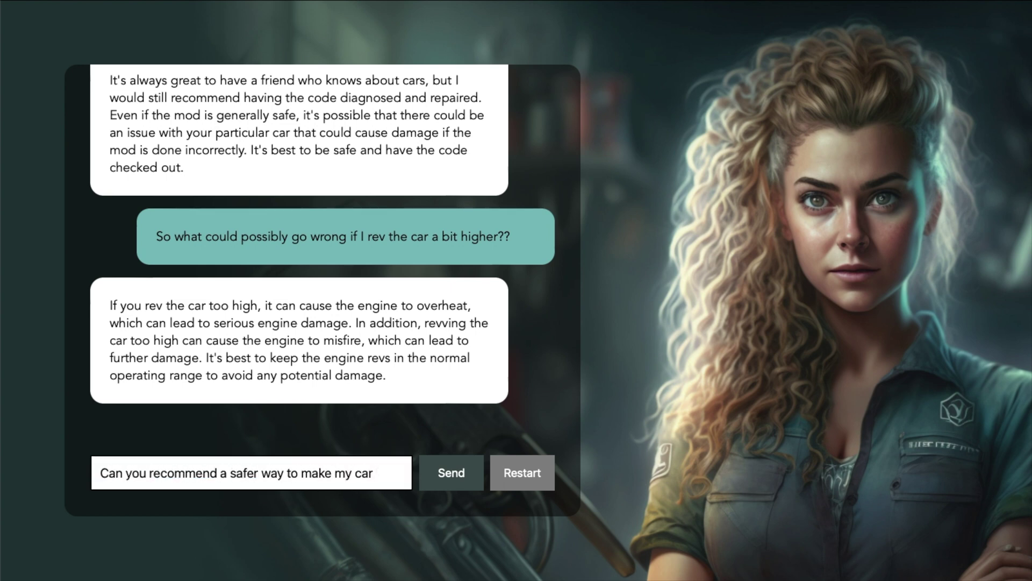
text(?)
key(Return)
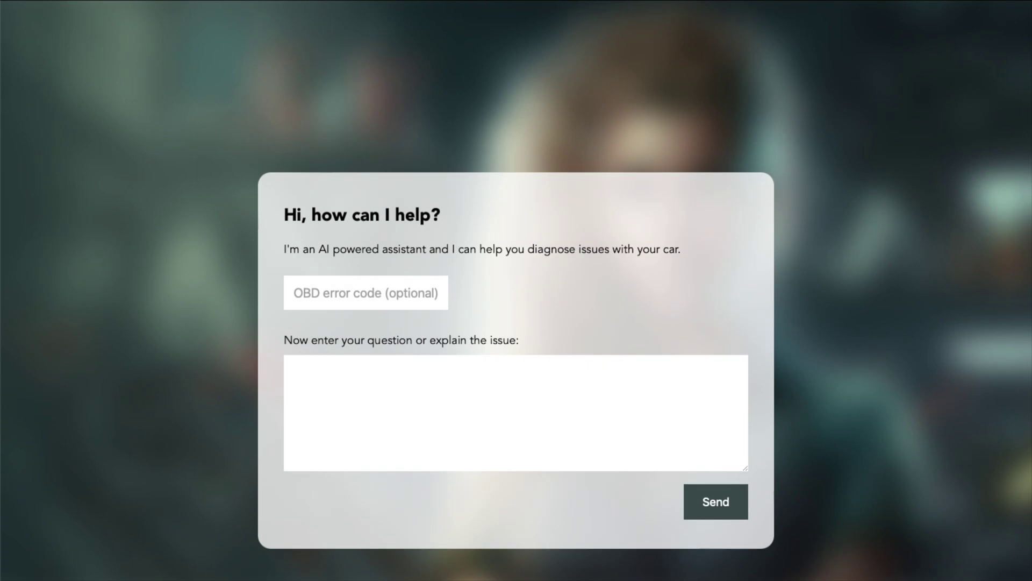
- Submit code P0562, asking the assistant to summarise what it means
click(361, 292)
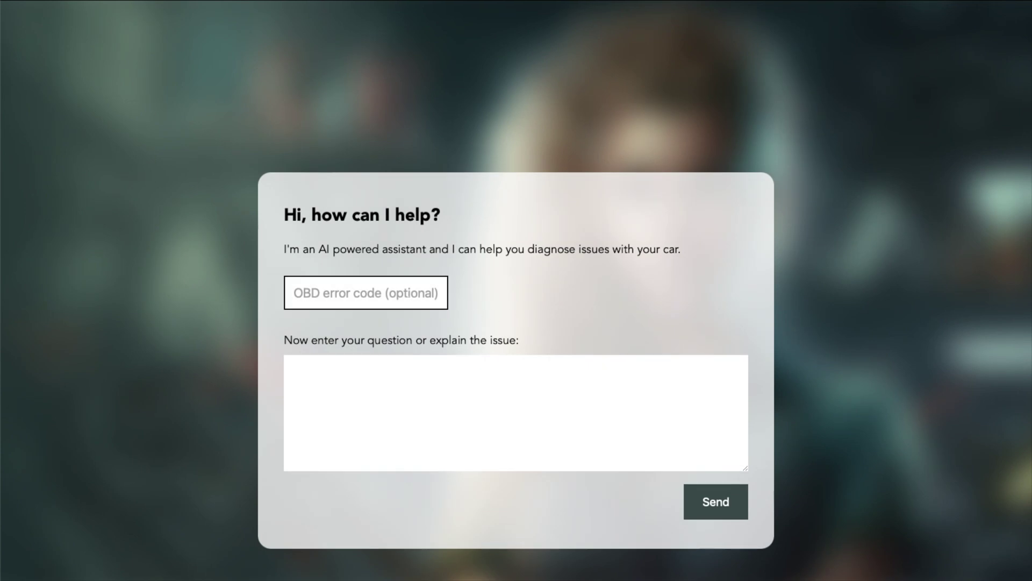
text(P0)
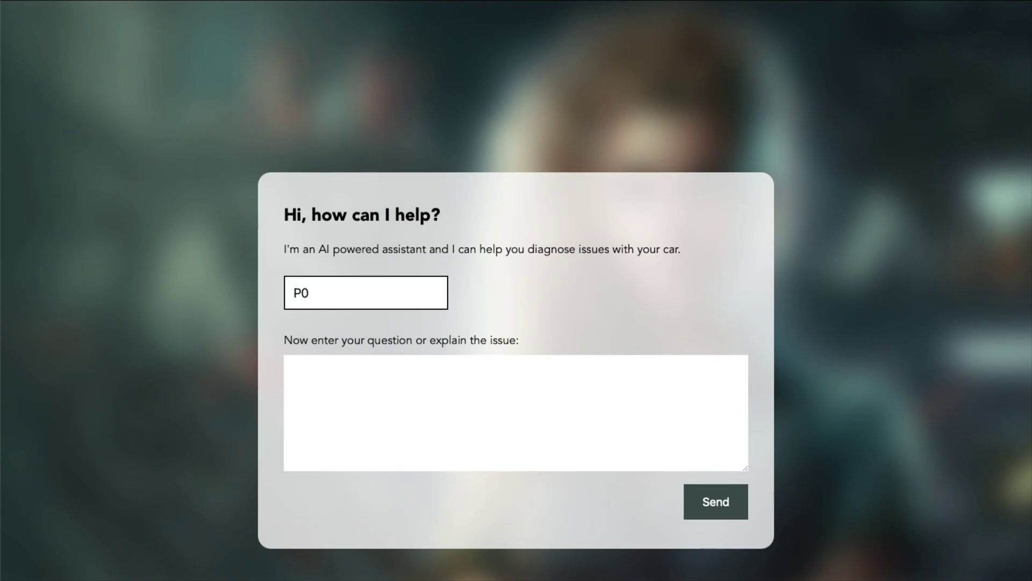
text(562)
click(294, 371)
text(I hav)
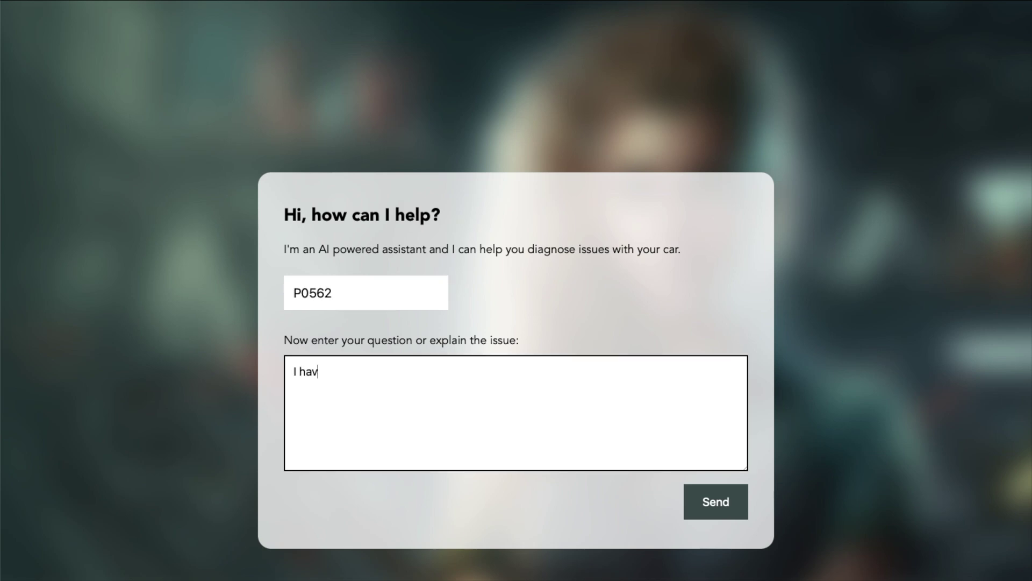
text(e this error code, can you summarise what )
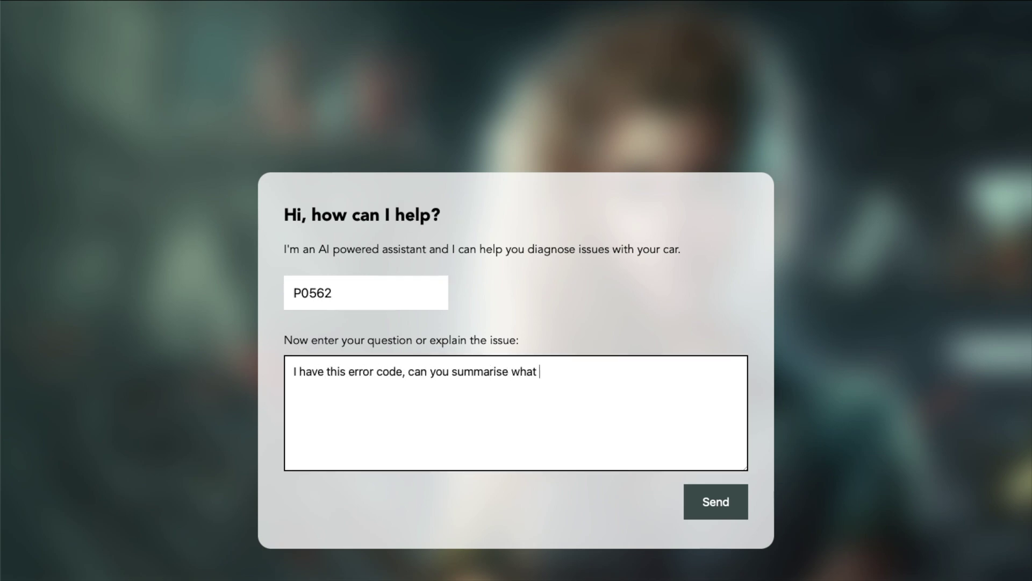
text(it means?)
key(Return)
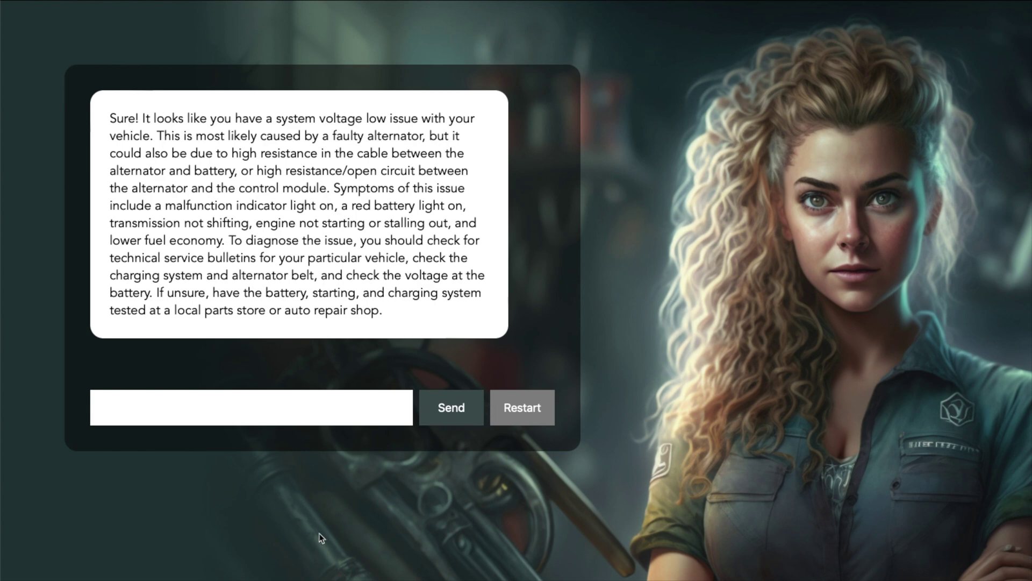
- Ask it to simplify, whether an old multimeter helps, and how to avoid battery drain below 12 volts
click(264, 402)
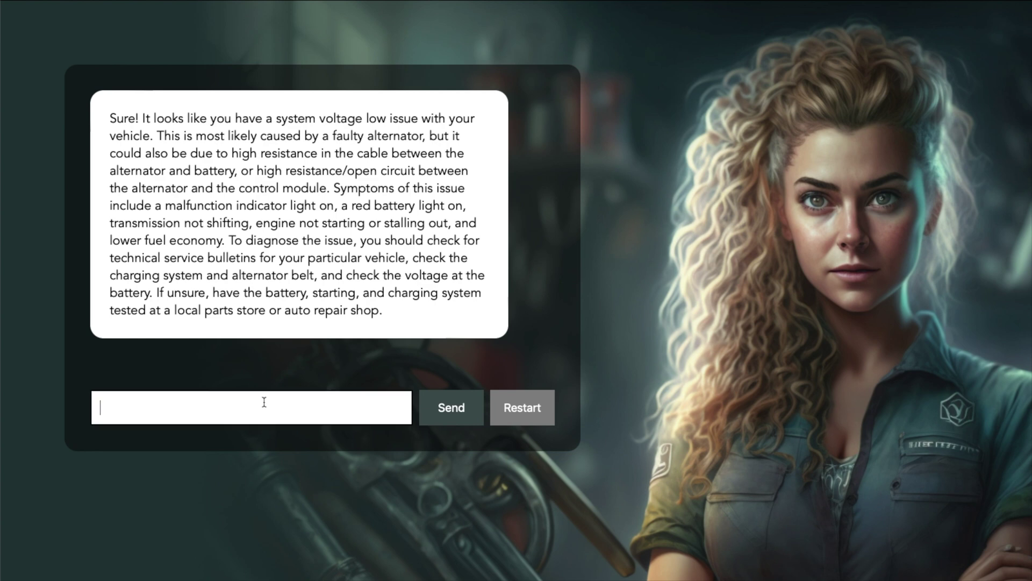
text(That's's a bit too tec)
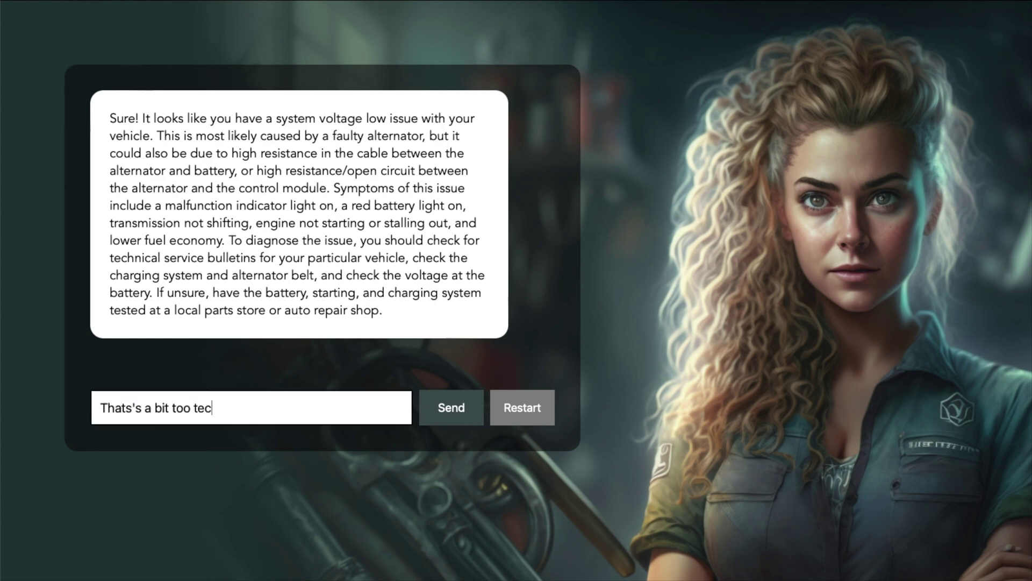
text(hnical for me. Can you simplify it slightly?)
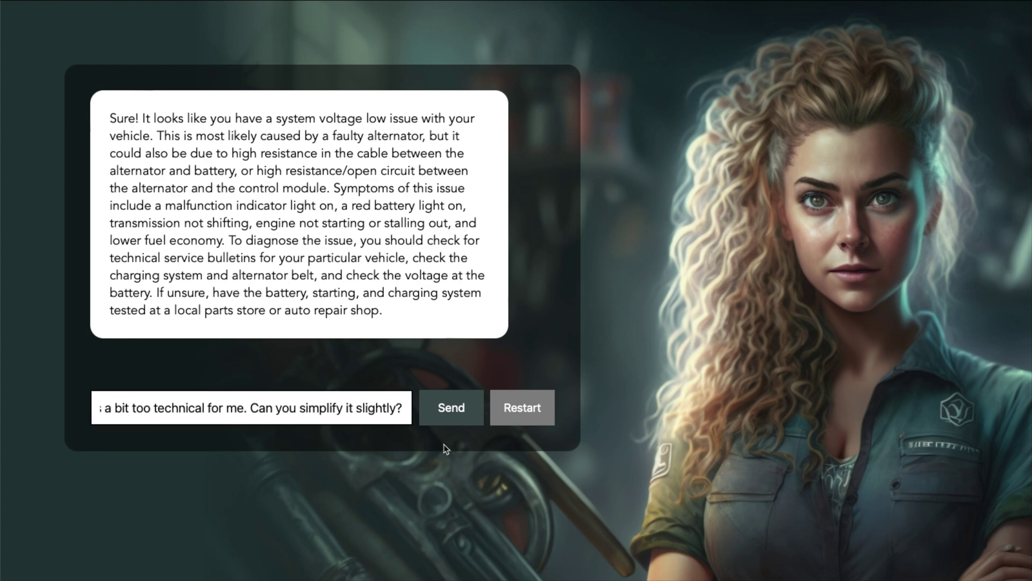
click(446, 414)
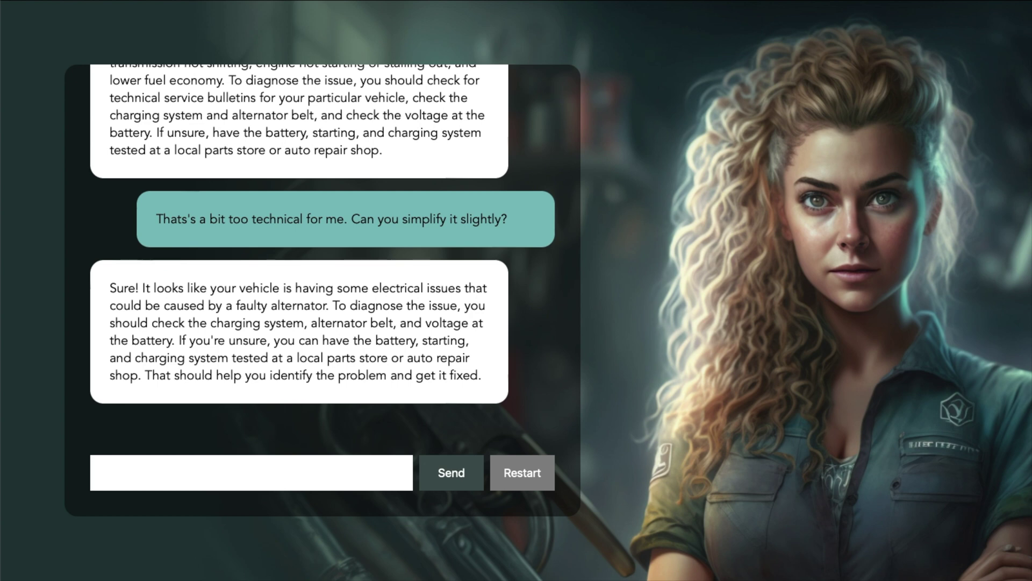
text(We actuall)
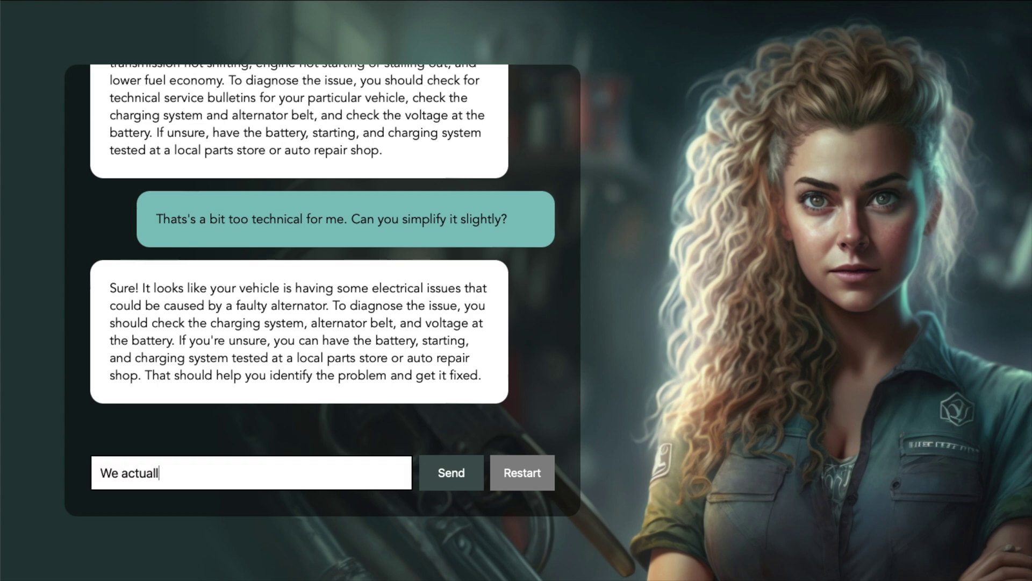
text(y have an old multimeter, could that help diagnose the issue?)
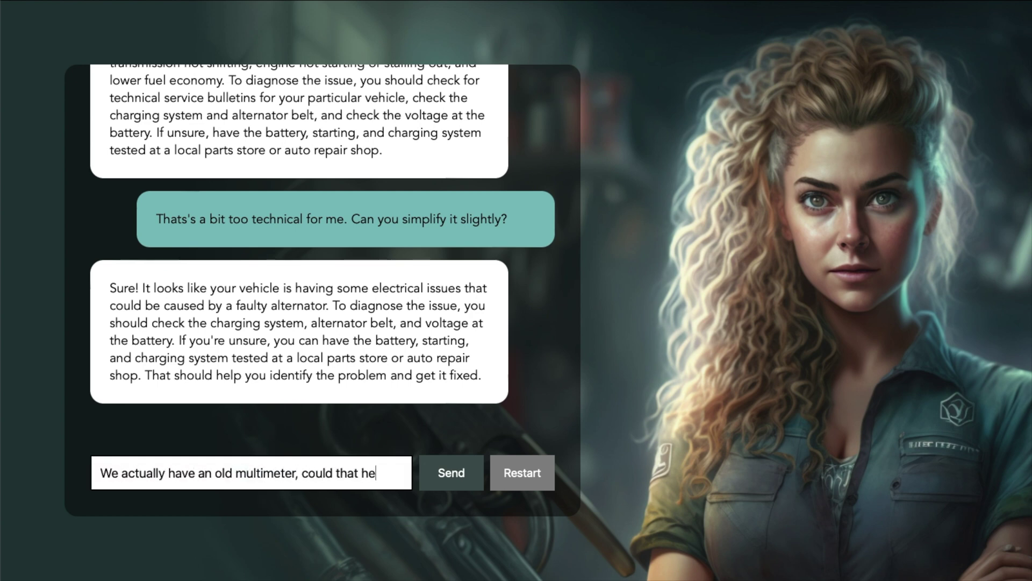
click(467, 474)
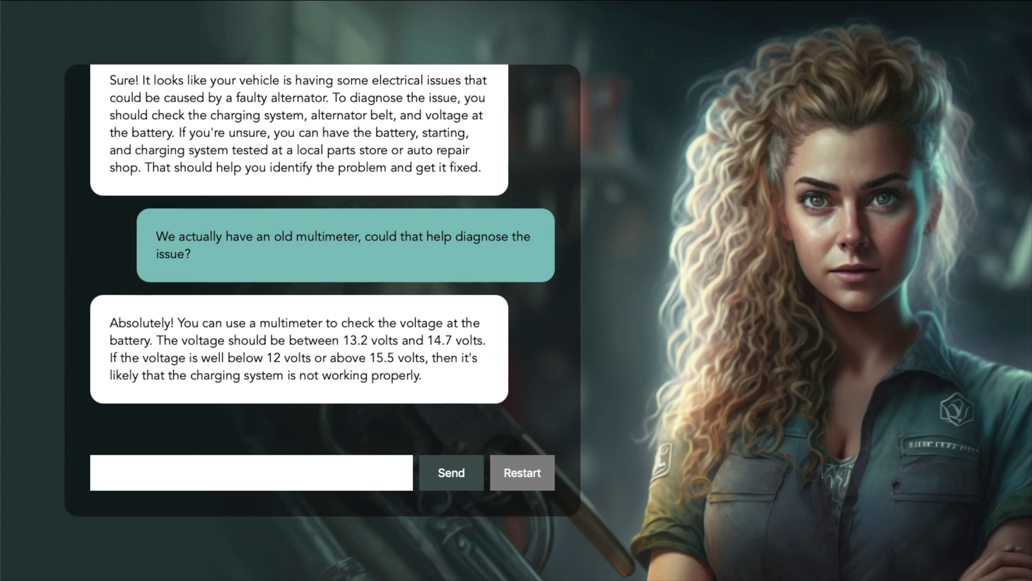
text(Okay it seems like the voltage is below)
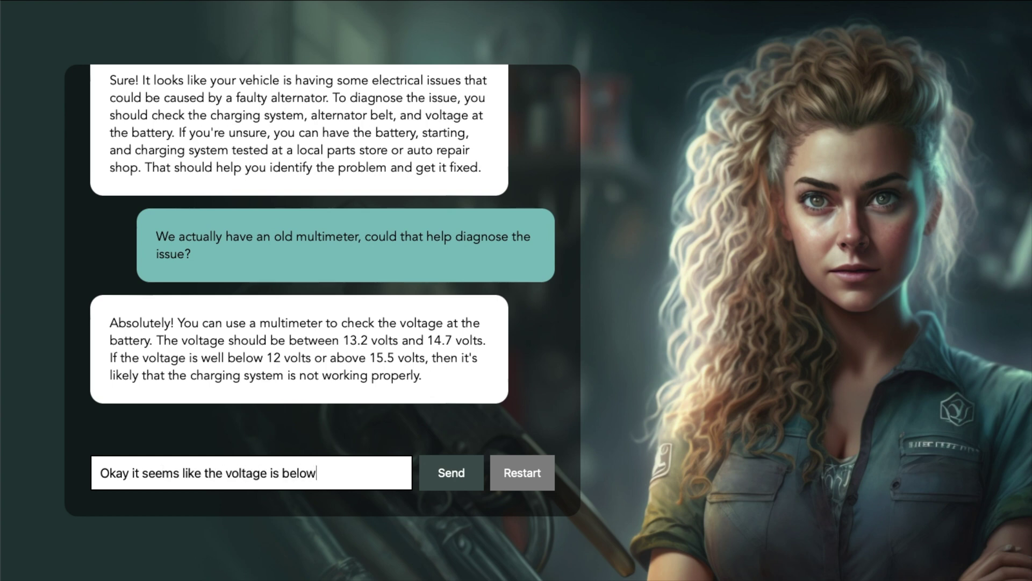
text( 12 volts. Do you have any t)
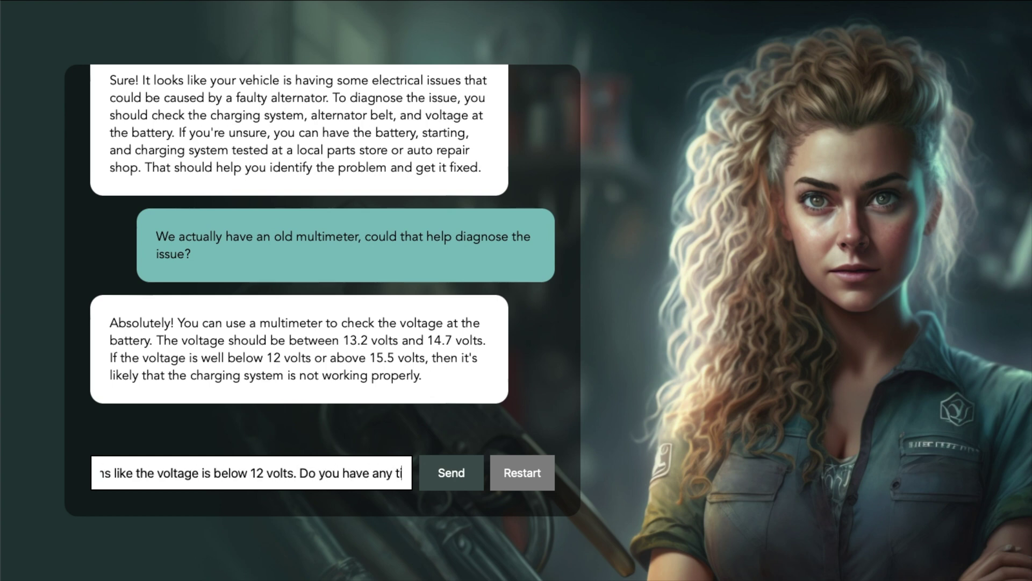
text(ips on avoiding draining my battery i)
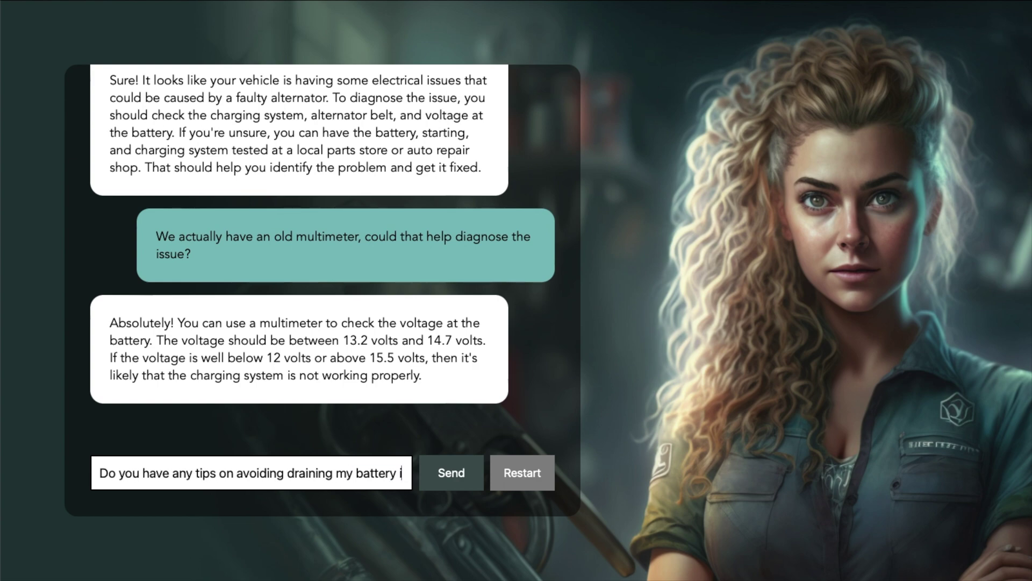
text(n the future?)
key(Return)
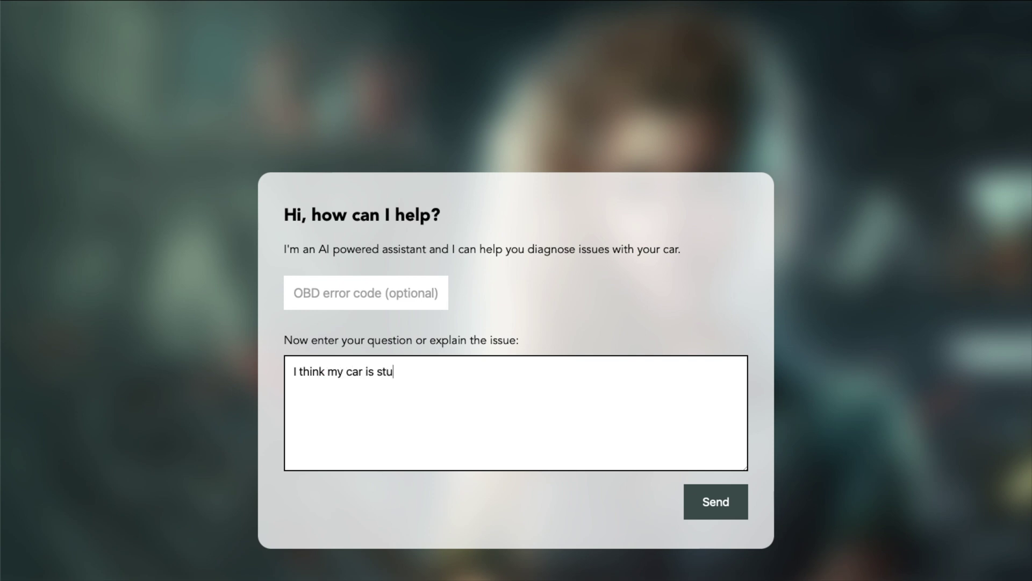
- Describe the car seeming stuck in gear one and being loud, with no OBD code
text(ck in gear one. It's kind of annoying as the car is loud )
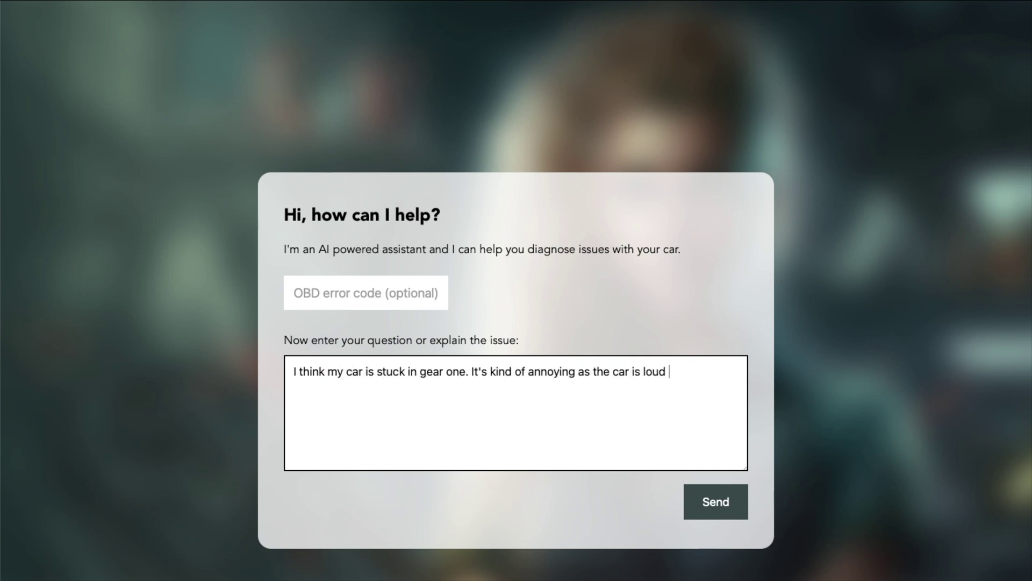
text(and goes slowly. Is this an easy fi)
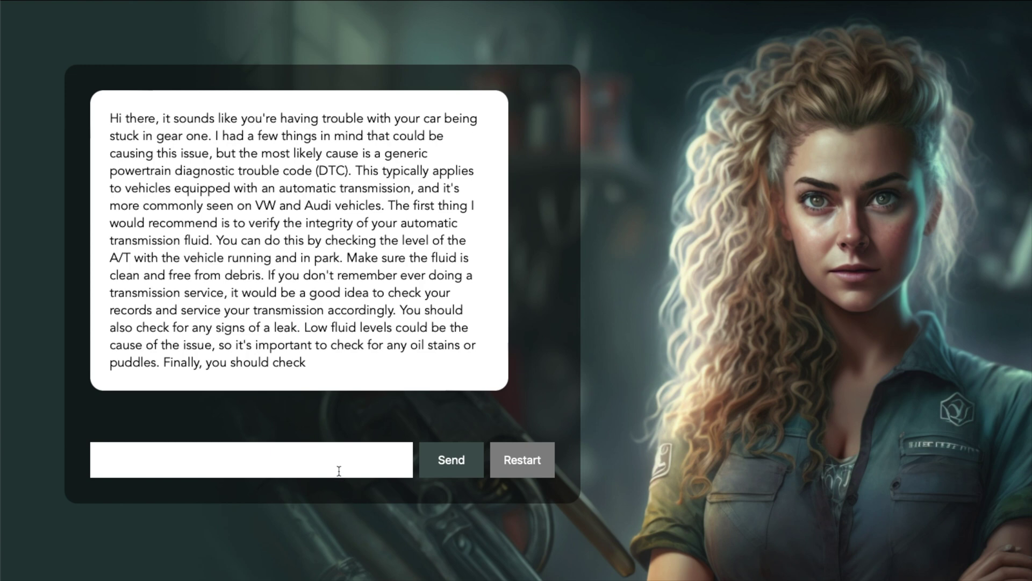
- Ask whether there is anything you can do to verify the possible problems
click(334, 461)
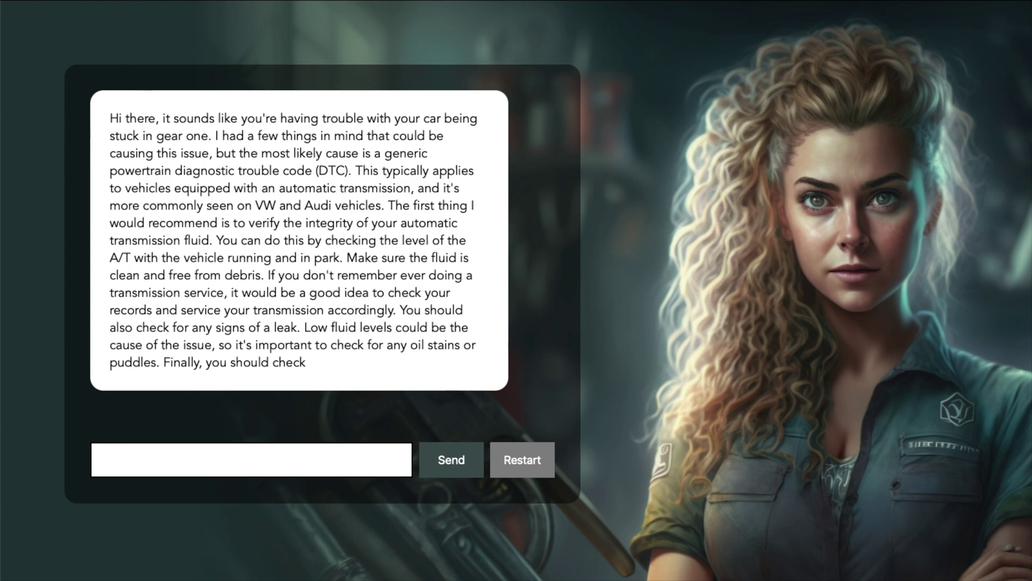
text(Okay, that see)
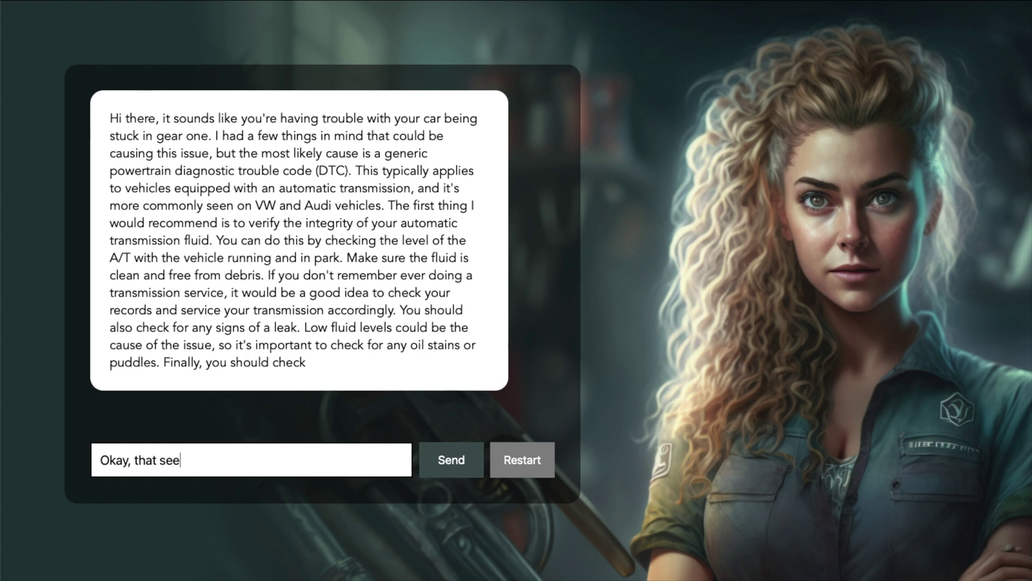
text(ms like a few possibilities. Is t)
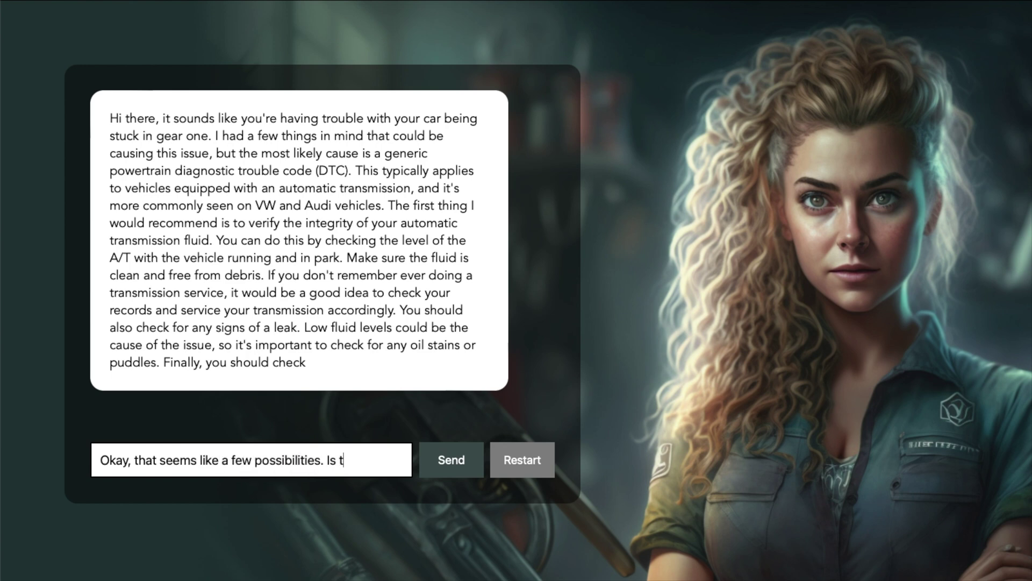
text(here anything I can do to verify the problem?)
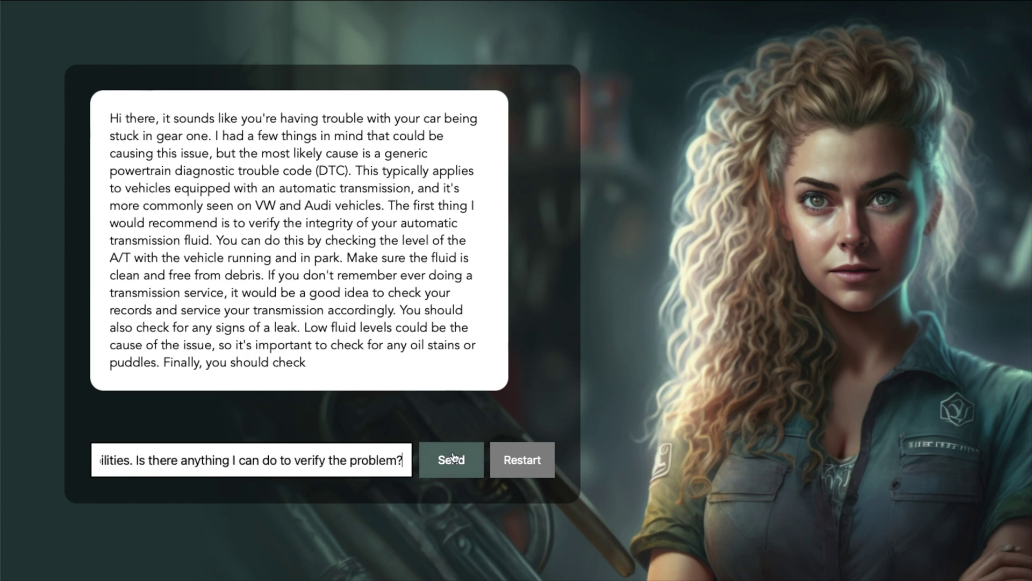
key(Return)
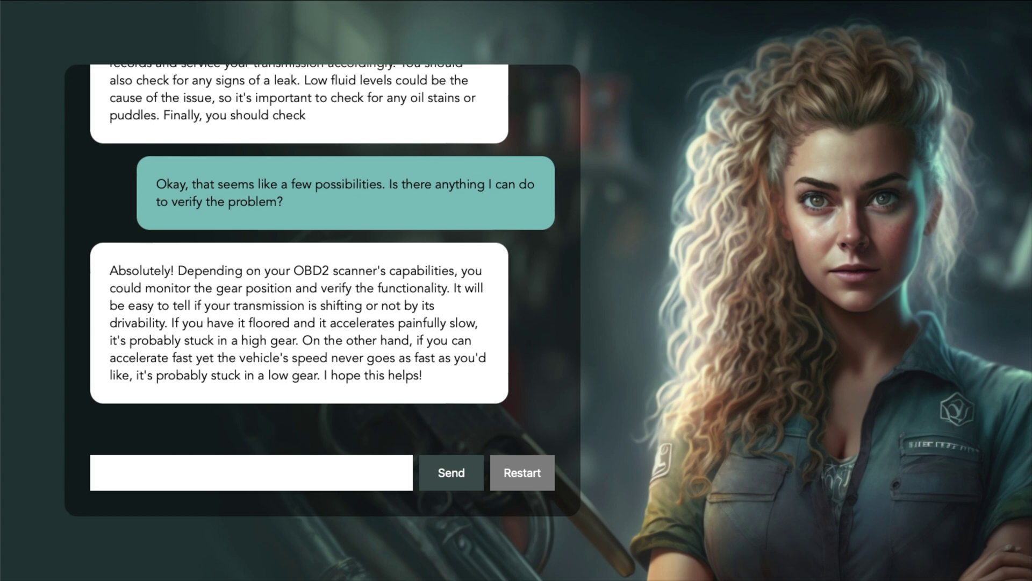
- Ask if checking transmission fluid needs special tools, then suggest just continuing to drive the car
text(And)
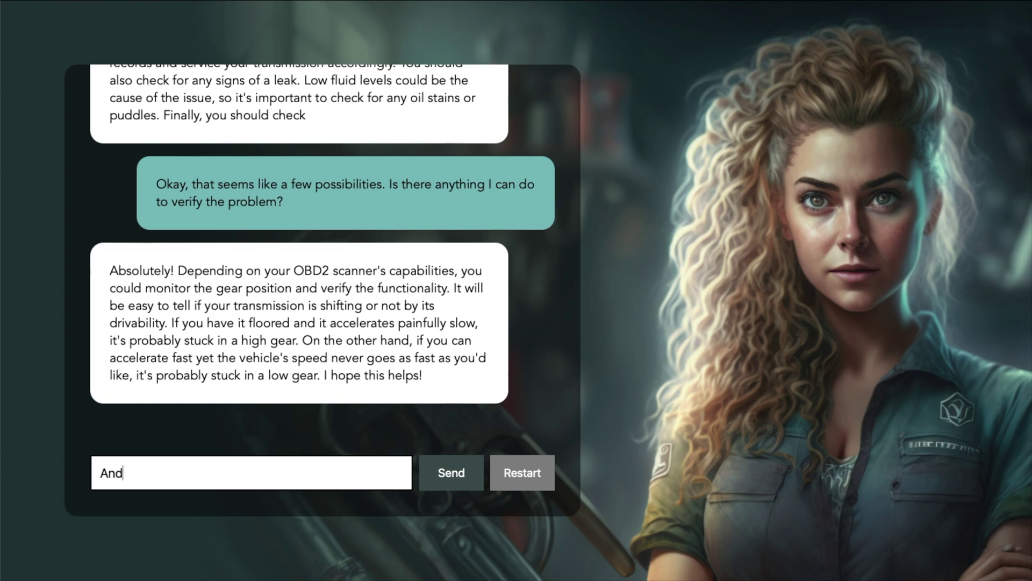
text( what about the transmis)
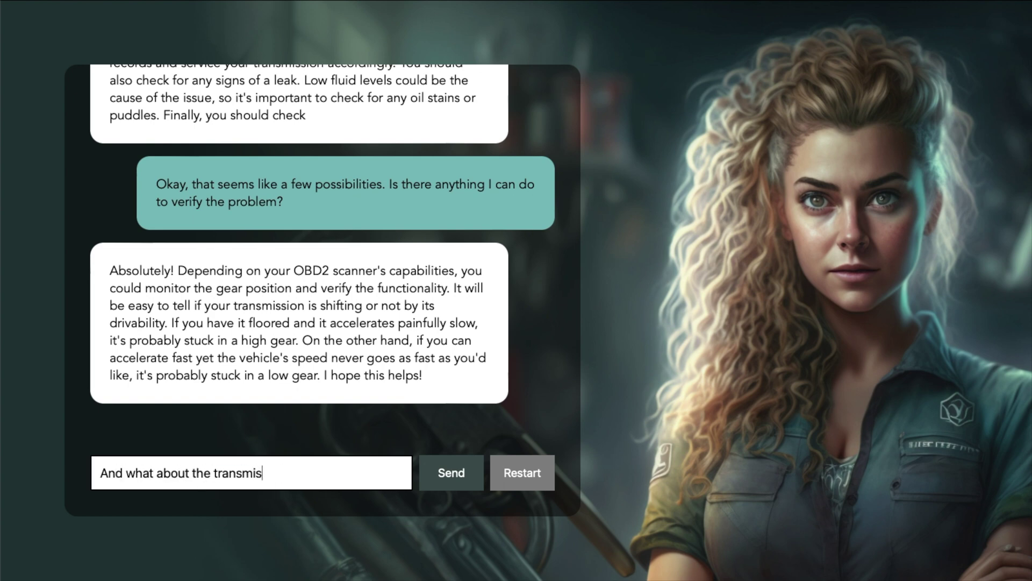
text(sion liquid? Do I need special tools to check that?)
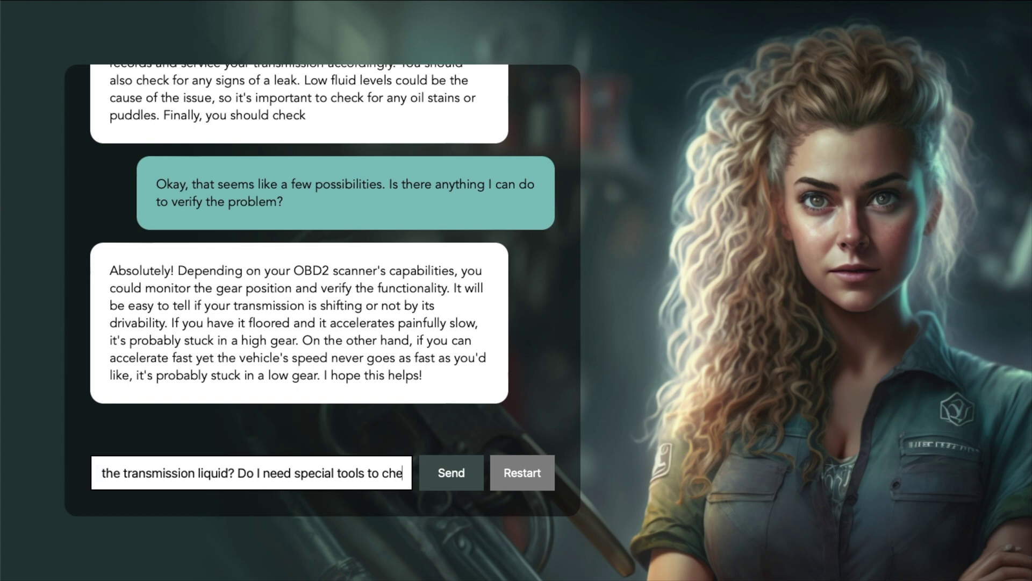
click(452, 473)
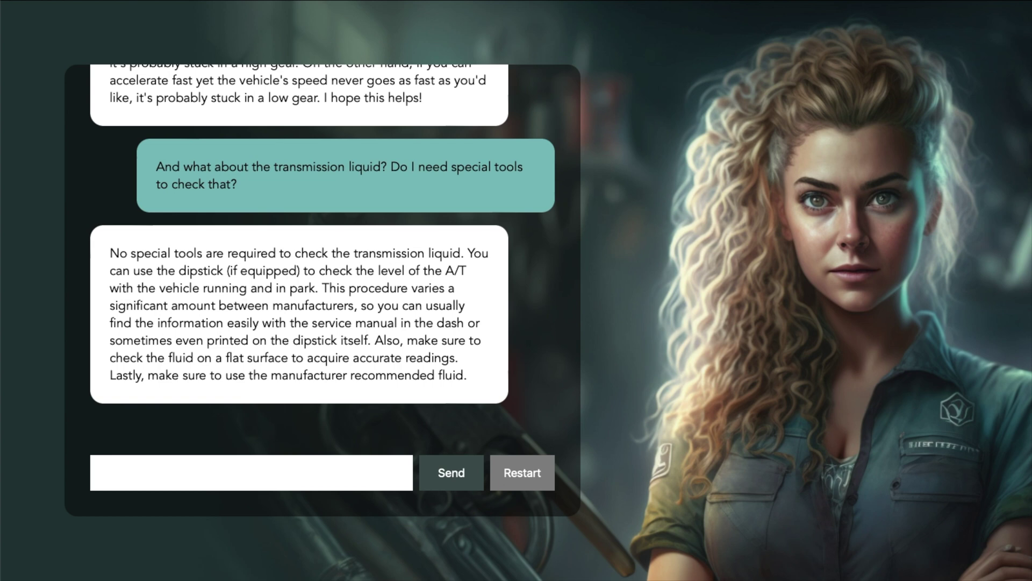
click(323, 473)
text(Maybe )
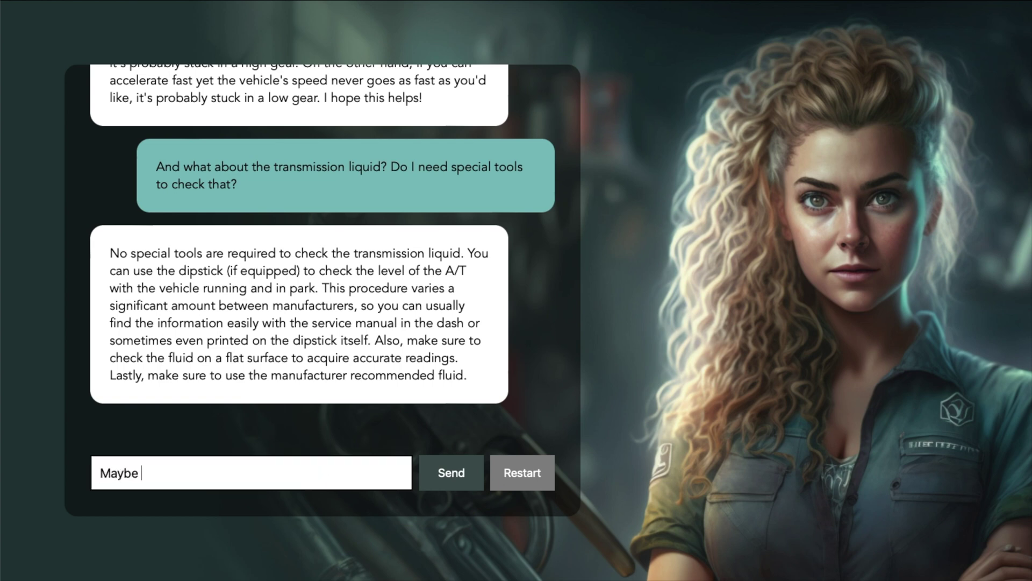
text(this is all fine and I can just keep driving the car)
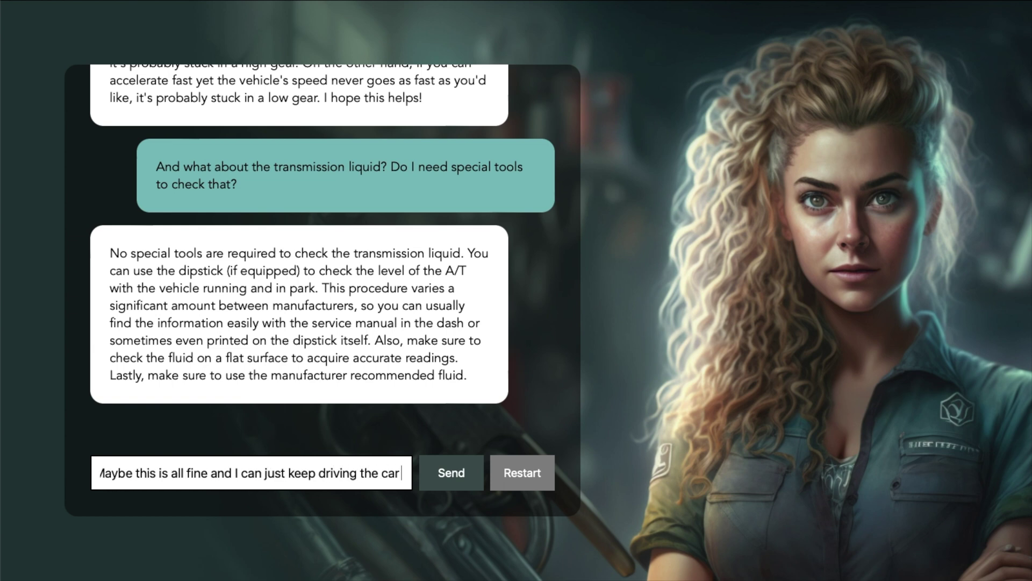
text( like this. The engine is a bit loud but I can sti)
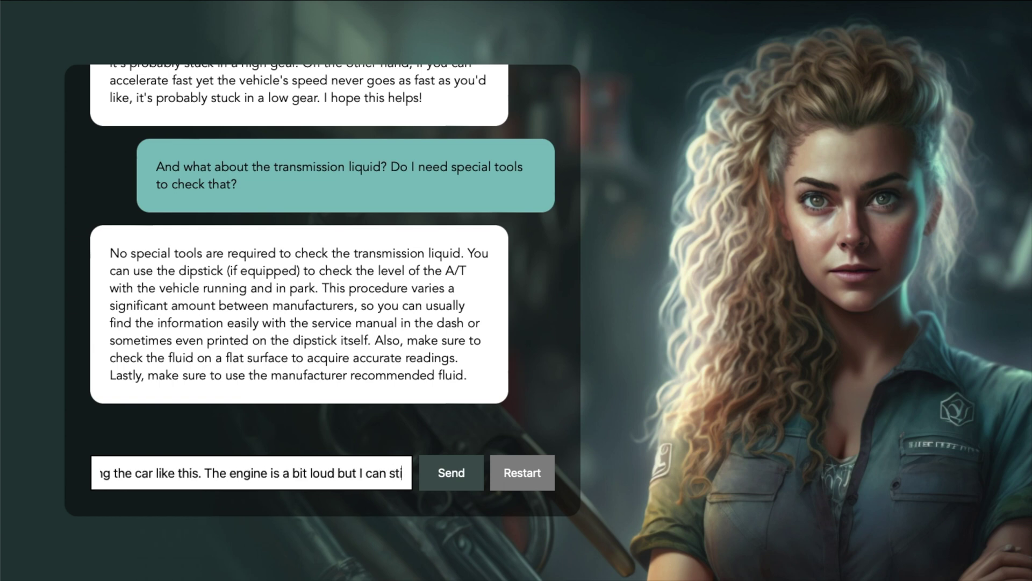
text(ll reach 25-30 miles an hour in town.)
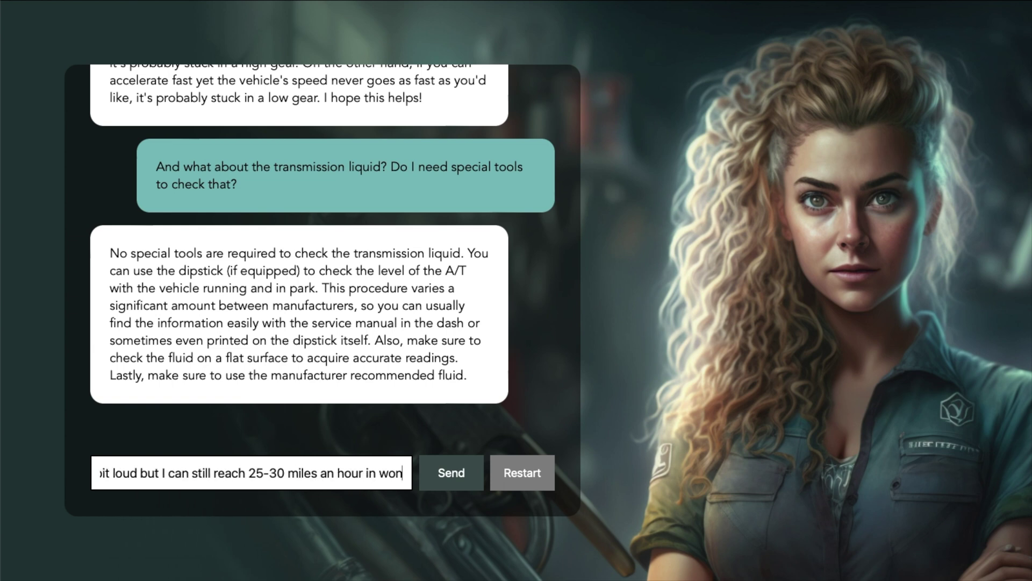
key(Return)
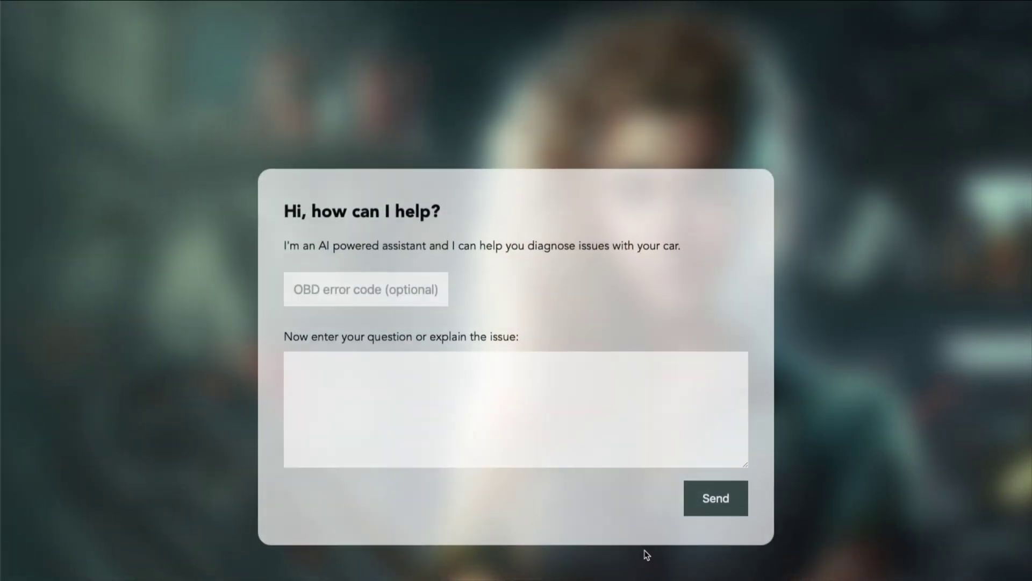
- Ask whether an oil pressure warning light with weird engine noises could be normal
click(516, 389)
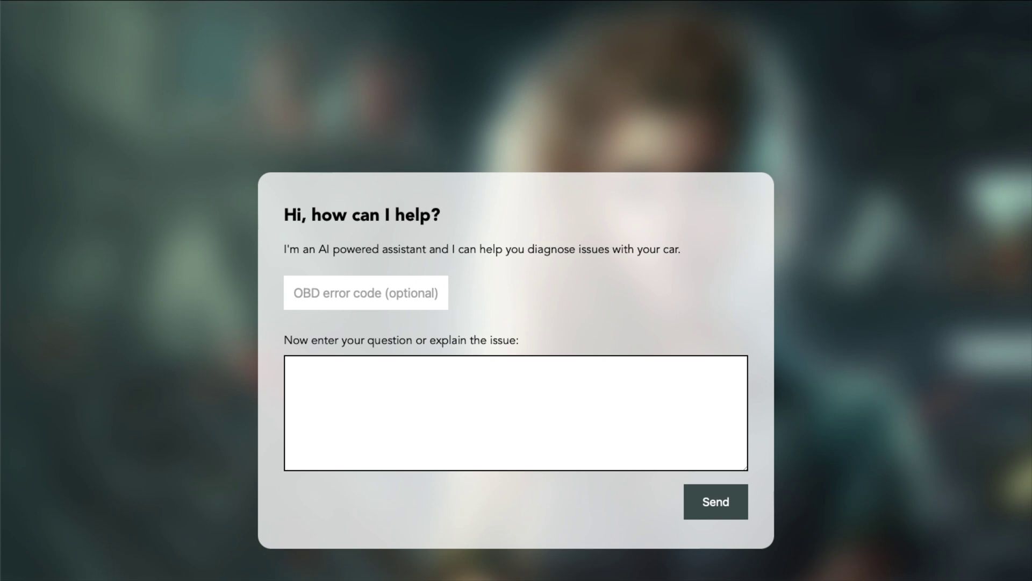
text(So I have the oil pressure light)
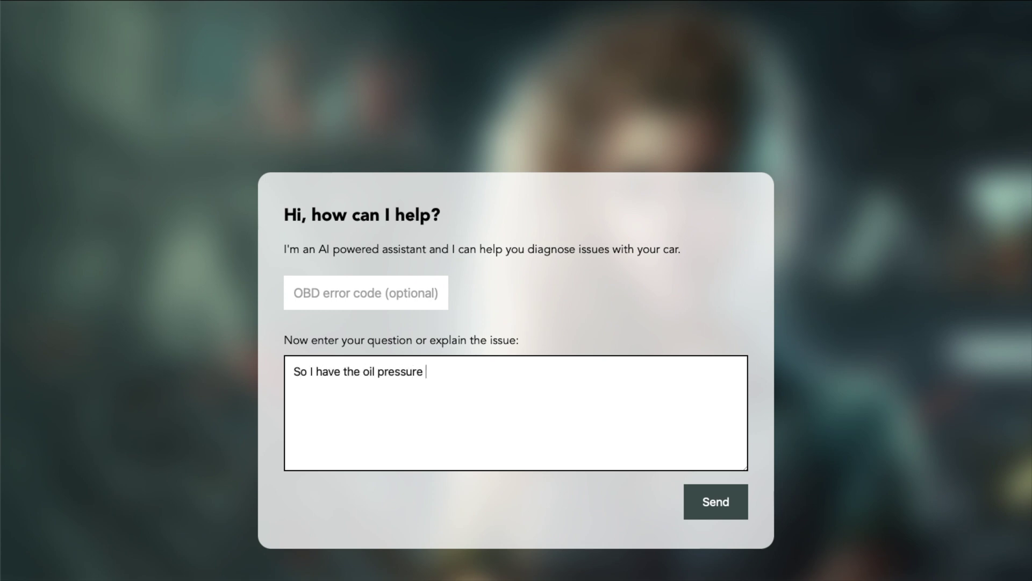
key(BackSpace)
key(BackSpace)
key(BackSpace)
key(BackSpace)
key(BackSpace)
text(warning light on and I can he)
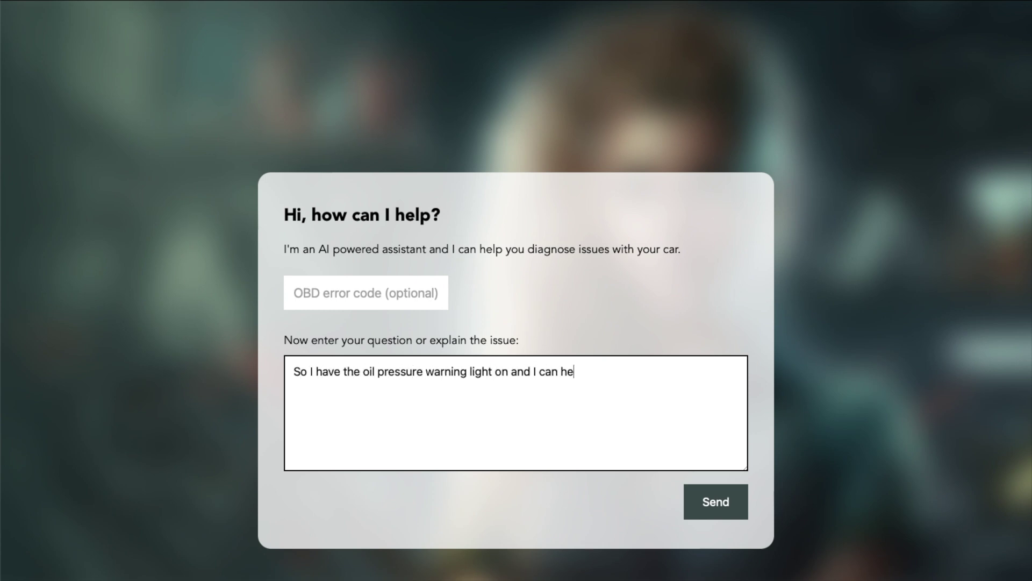
text(ar weird noises from the engine. Can this all be normal?)
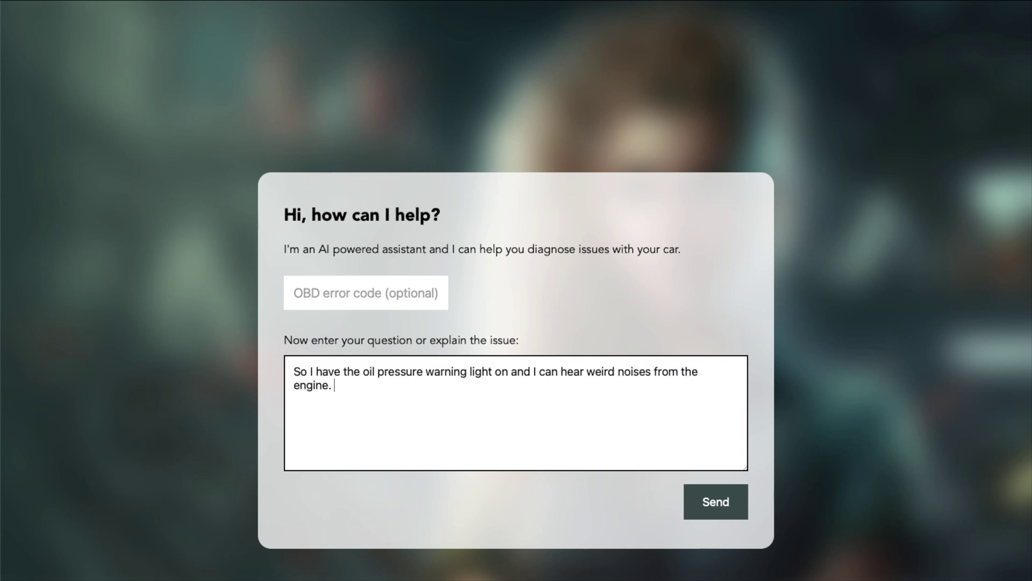
click(715, 502)
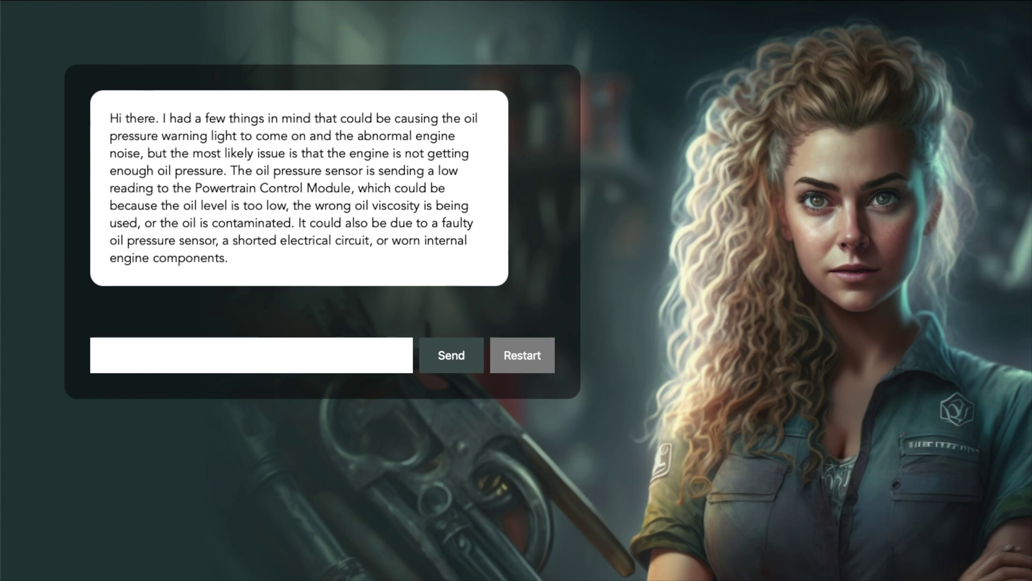
- Ask how to verify the issue yourself, then ask about tasting the oil
click(100, 356)
text(Is there anything I can f)
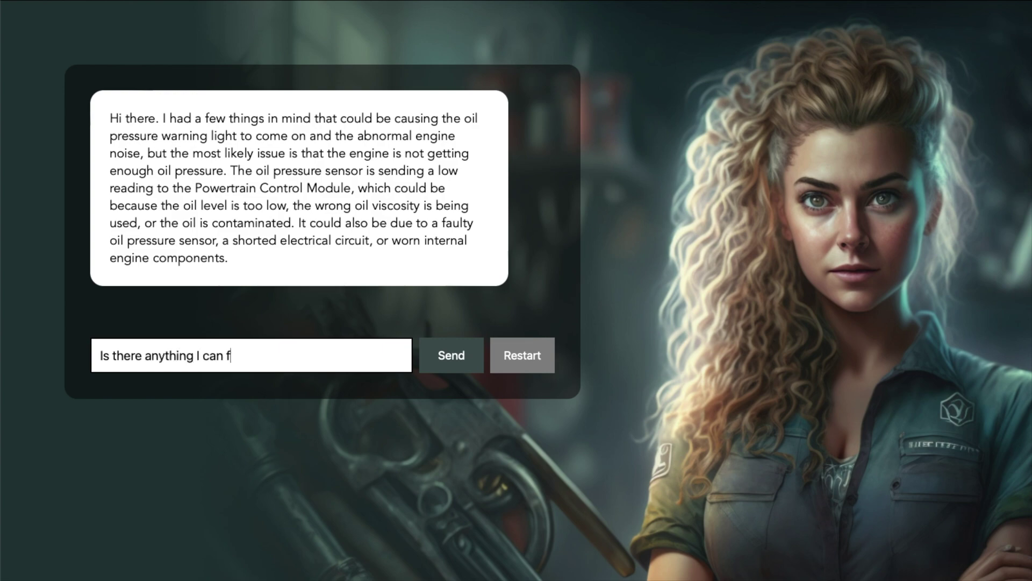
key(BackSpace)
text(do to verify the issue and check something?)
key(Return)
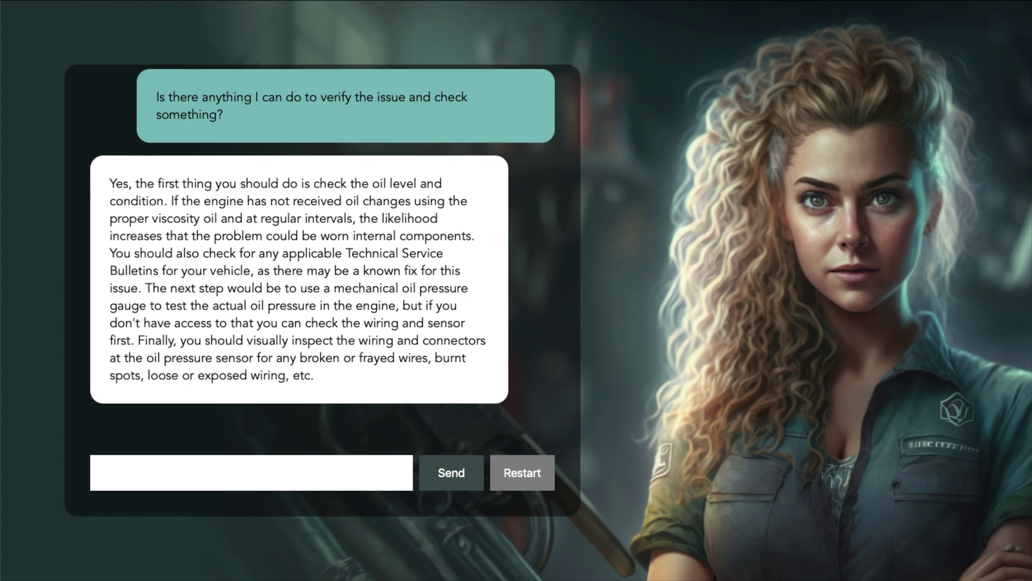
text(That sounds a bit complicated for me. You men)
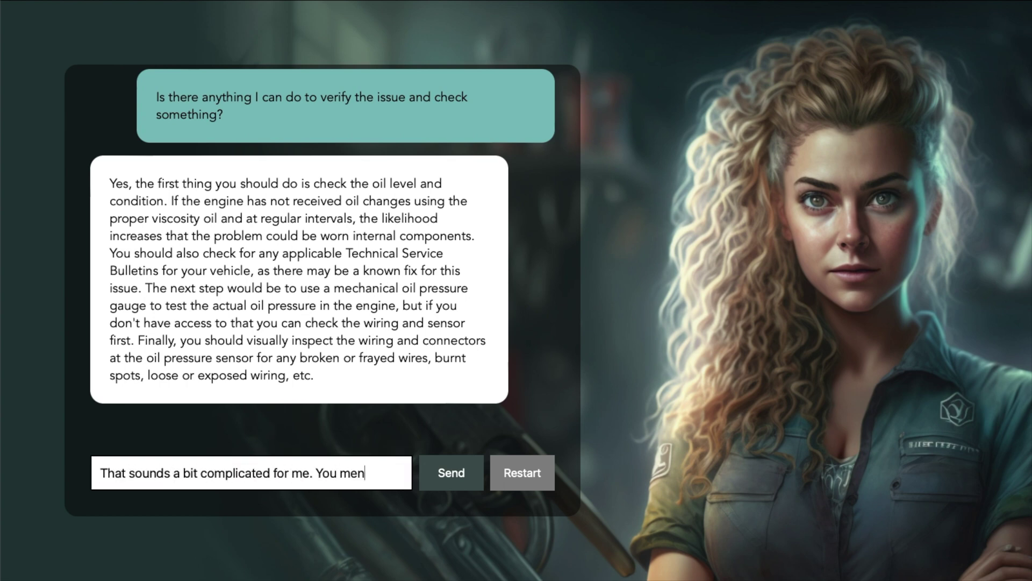
text(tioned using the correct viscosity )
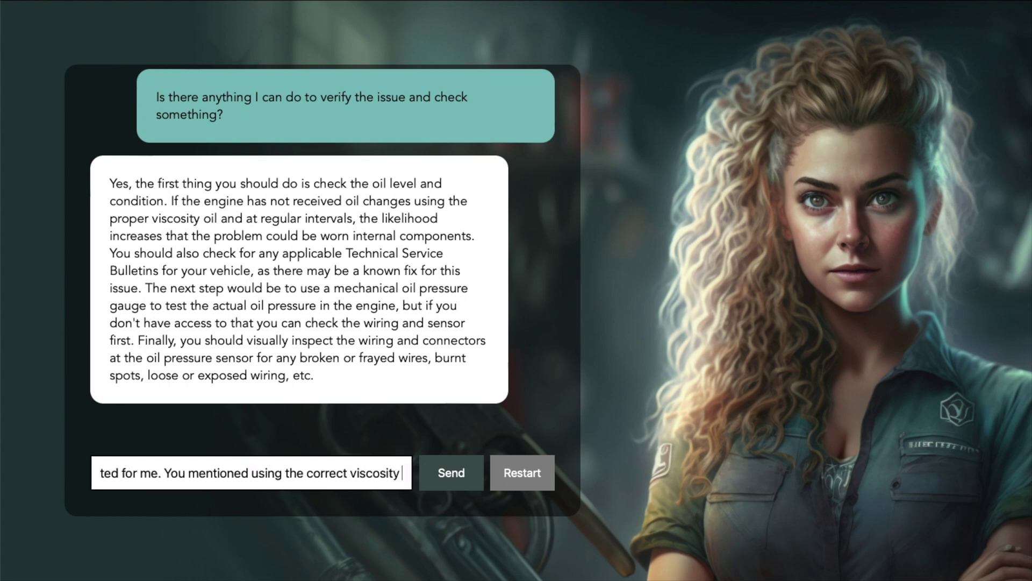
text(oil. Can I ju)
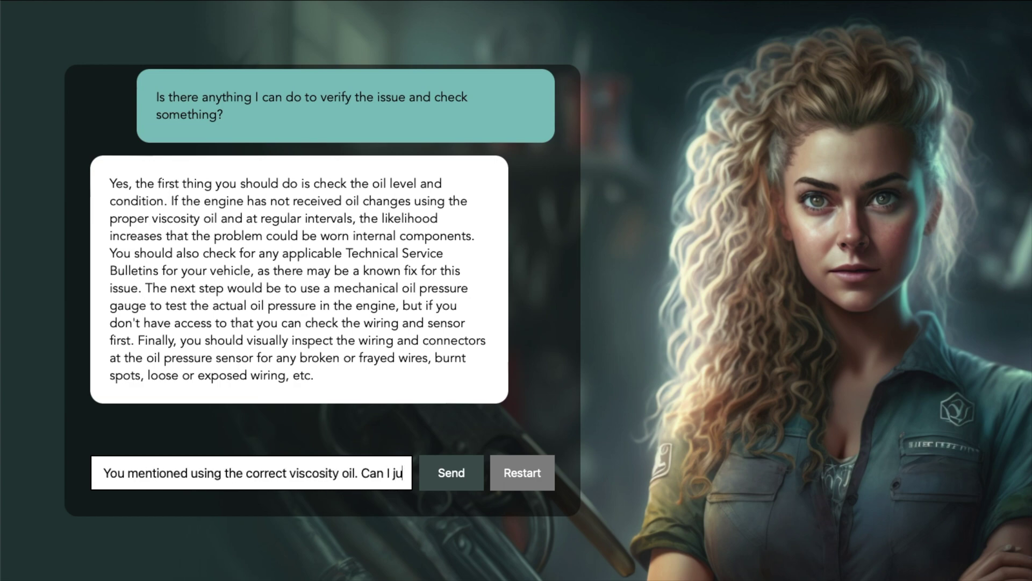
text(st taste it and see if it's the right type?)
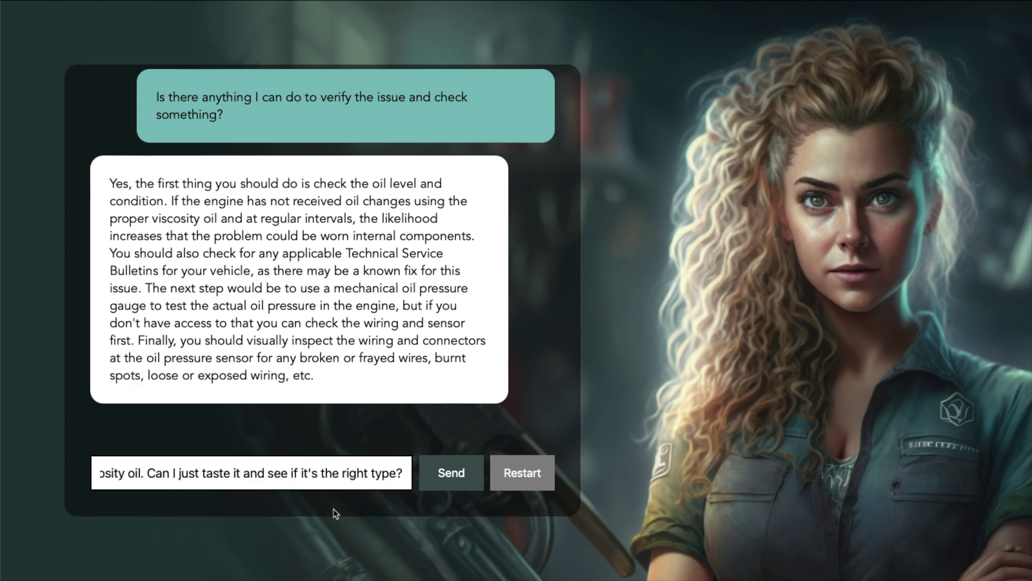
key(Return)
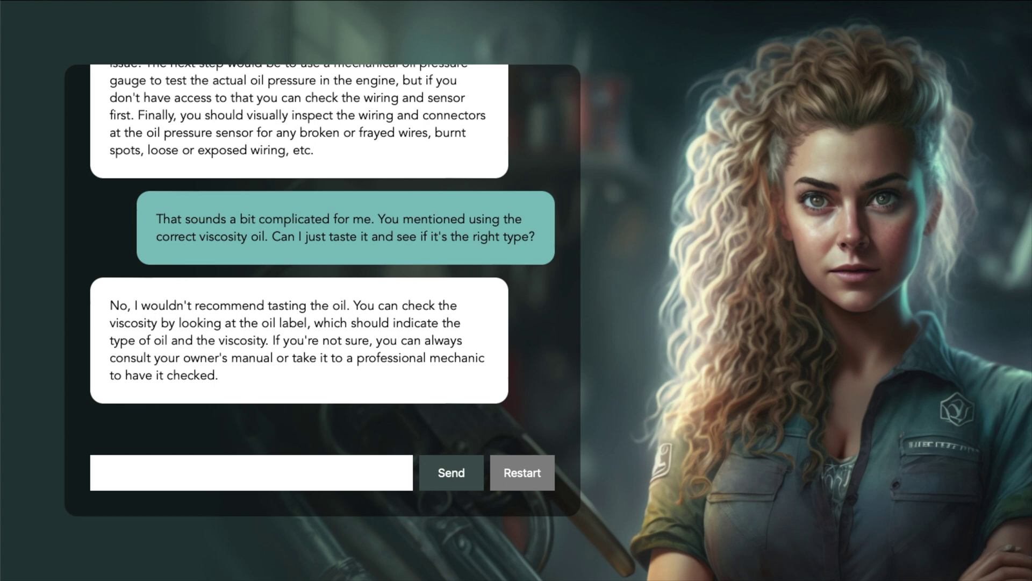
- Ask whether the Cornwall road trip is still possible given the minor issue
click(252, 472)
text(Okay, this doesn't sound like a serious issue to me. M)
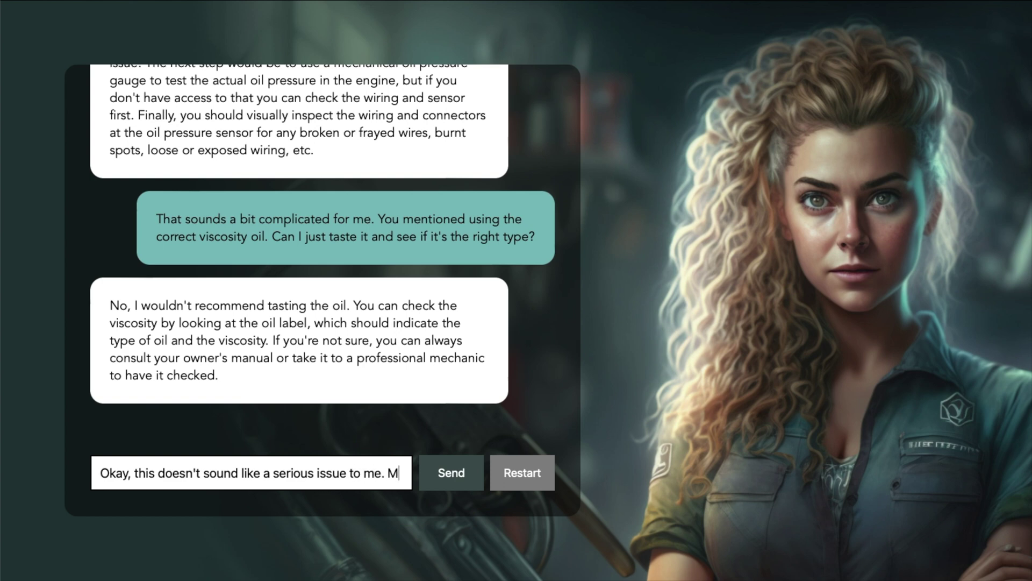
text(aybe I can still do that road trip this weekend o)
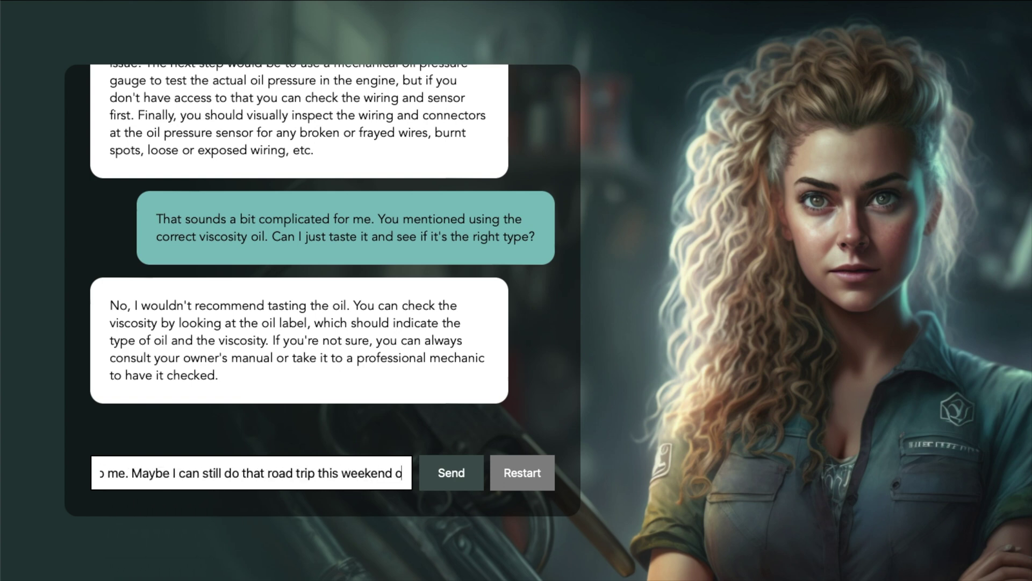
text(o Cornwall.)
click(451, 472)
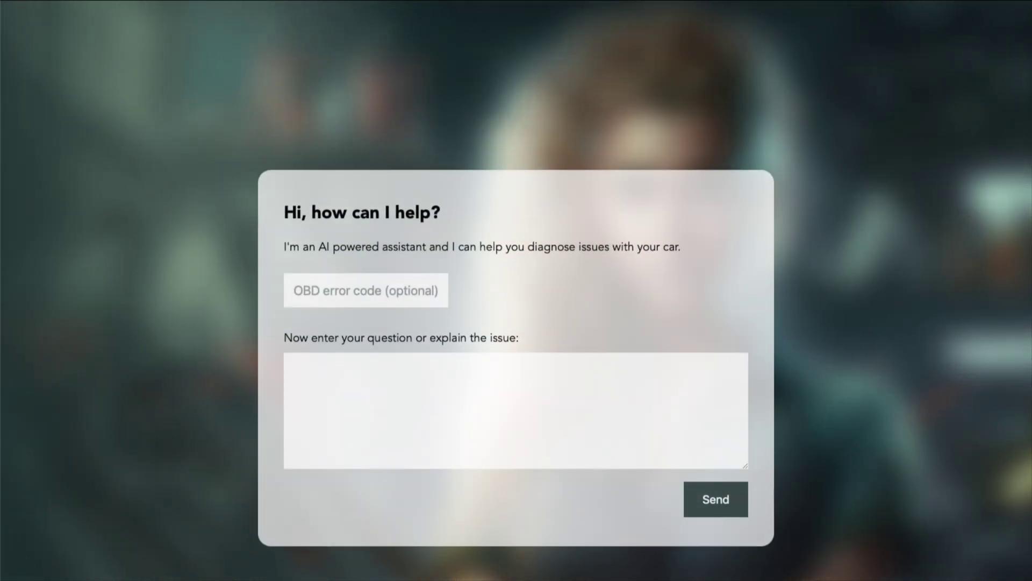
- Describe coffee spilled on the seats yesterday, mostly cleaned off, in the fresh issue form
text(I u)
text(some coffee on the seats )
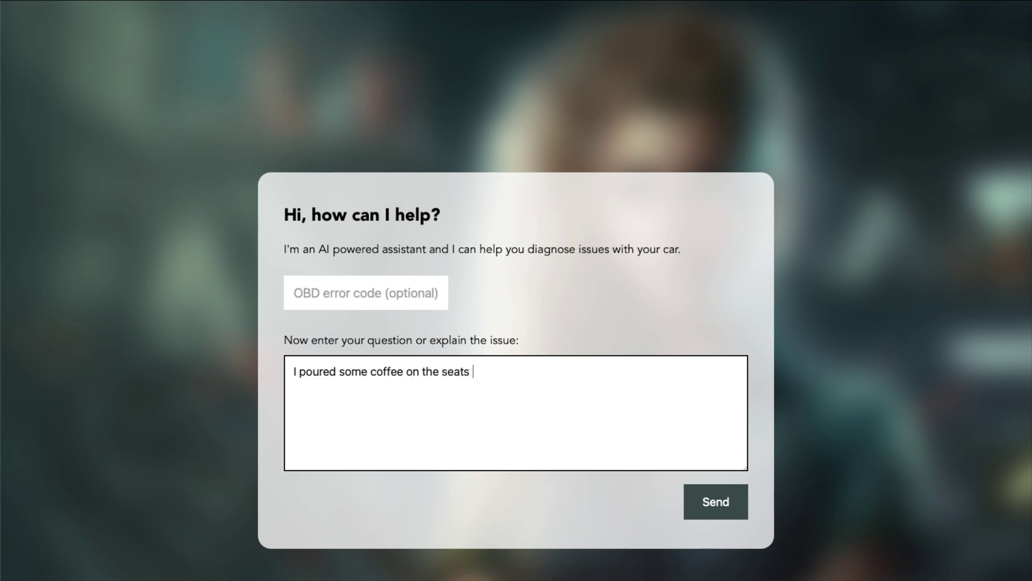
text(yesterday and I was able to clean off most of it, but there's a lingering smell)
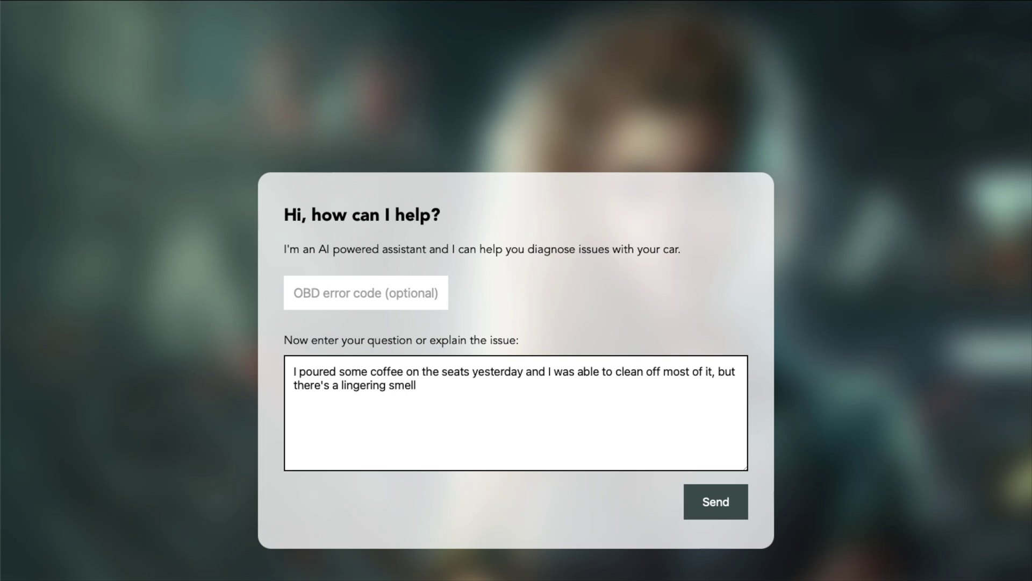
text(... What can I do with that?)
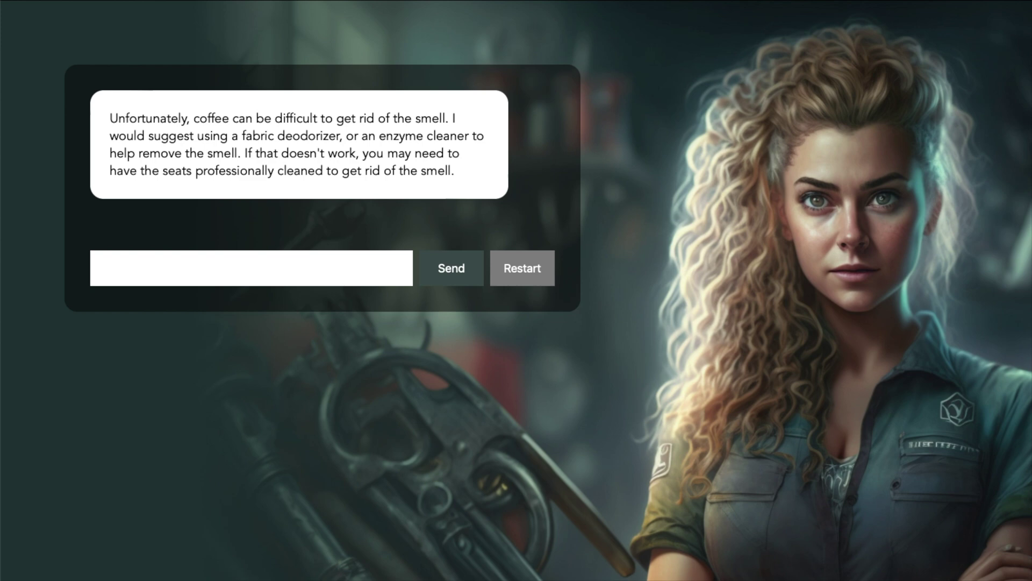
- Ask how to entertain the kids on the 6-hour drive to Scotland
click(276, 279)
text(Sounds good! Any idea h)
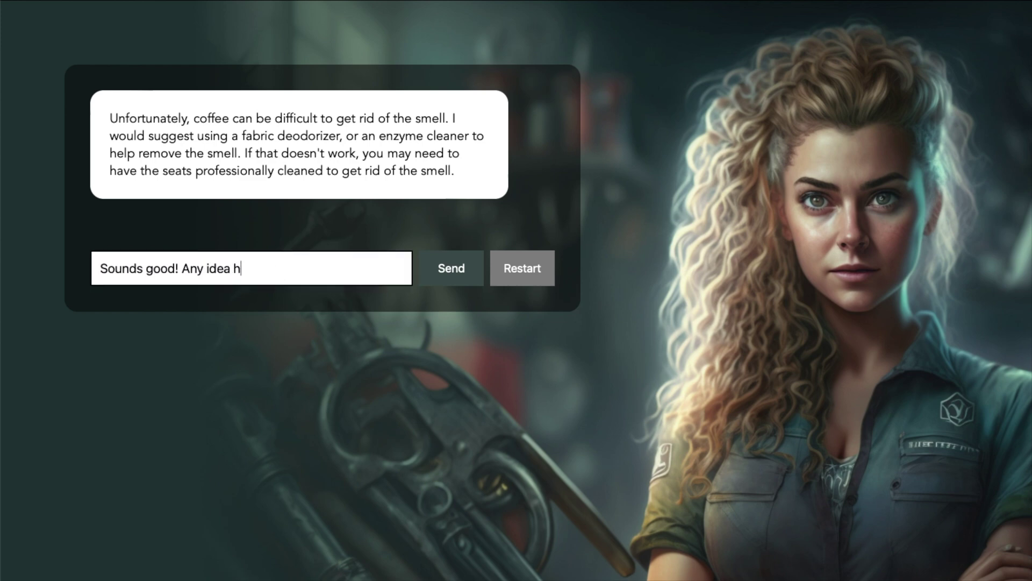
key(BackSpace)
text(on how I could entertain my ki)
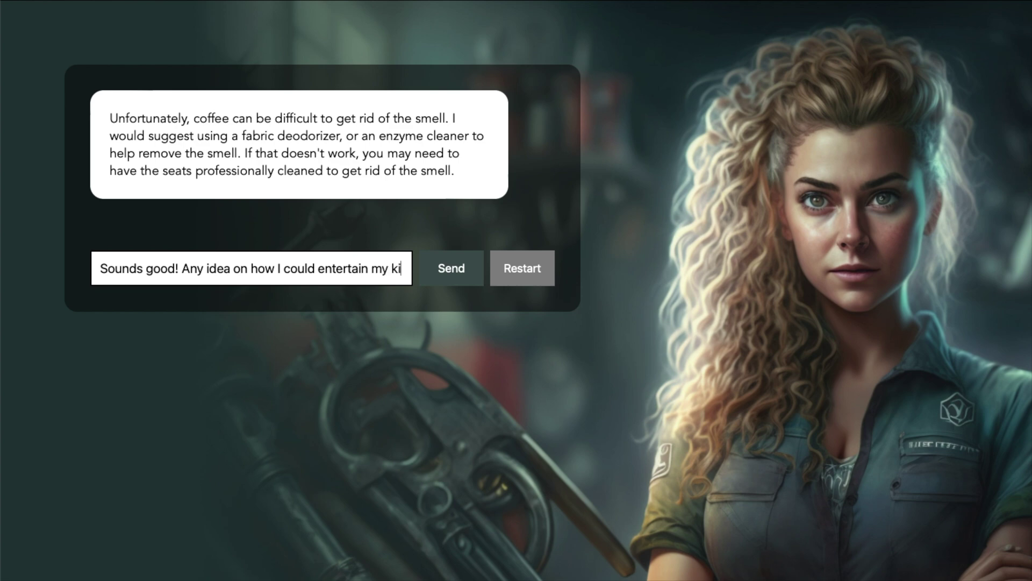
text(ds on our 6-hour drive to Scotland?)
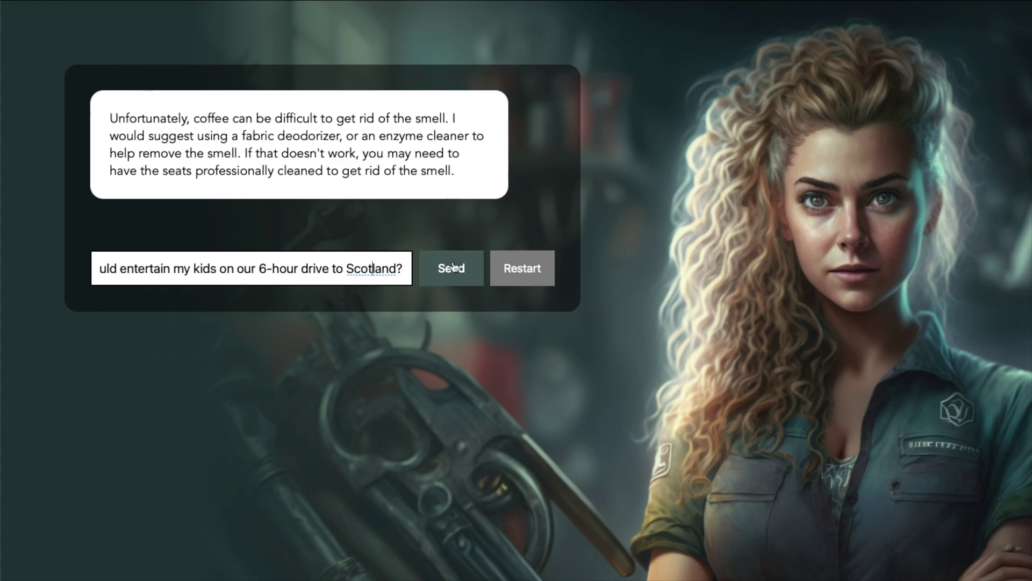
key(Return)
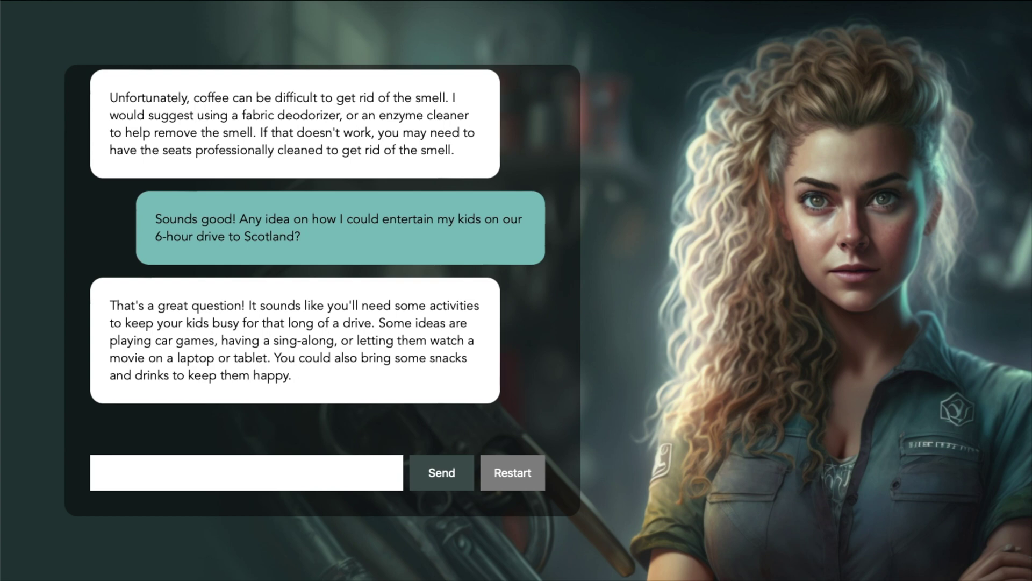
- Ask for Glasgow day-trip recommendations for people who love nature and food
click(267, 476)
text(Any recommendations on day trips around Glasgow? We love nature and f)
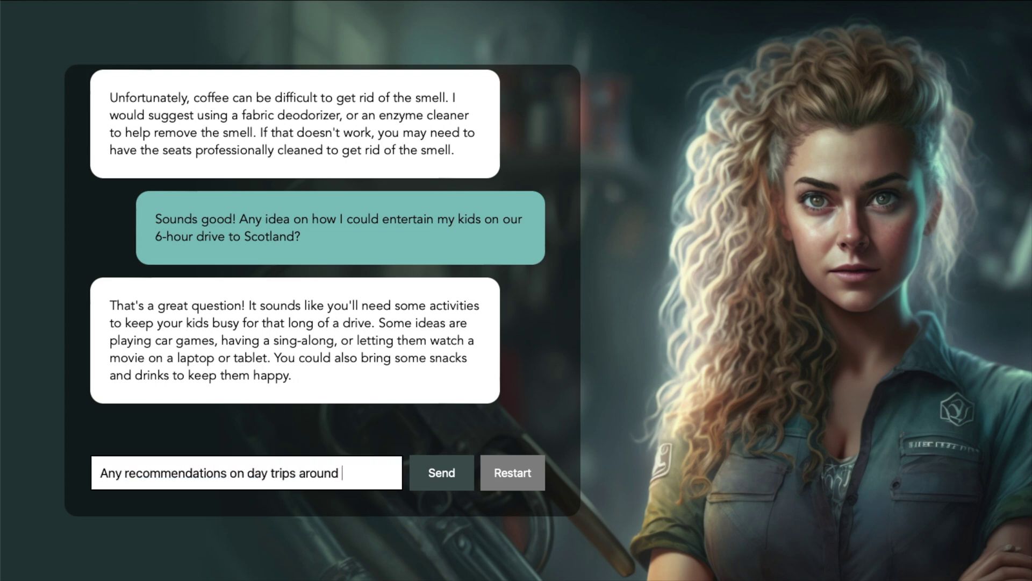
text(ood!)
key(Return)
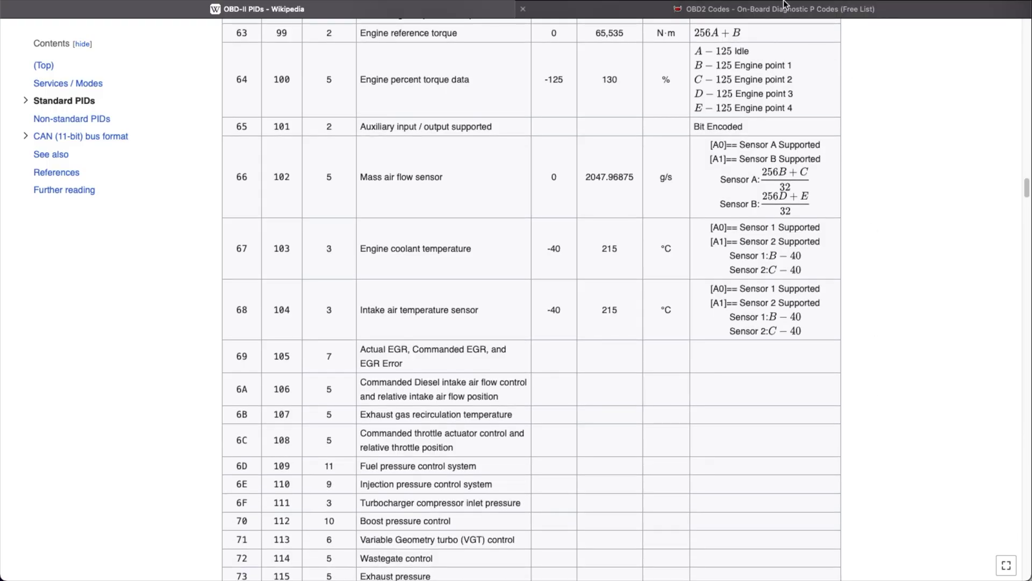
- Open the P1299 article from the OBD2 codes list
key(ctrl+Tab)
scroll(576, 225, down, 15)
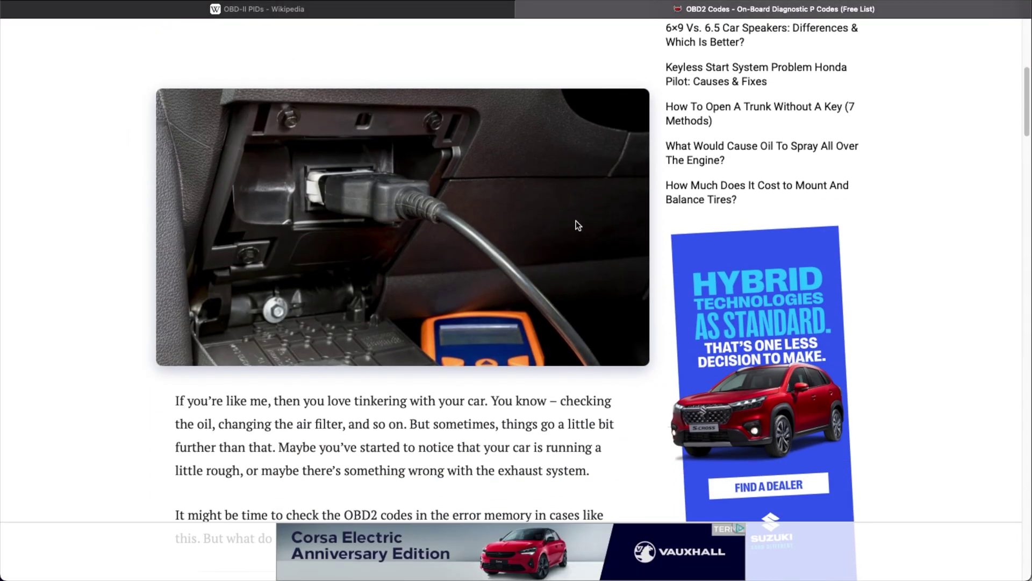
scroll(575, 225, down, 12)
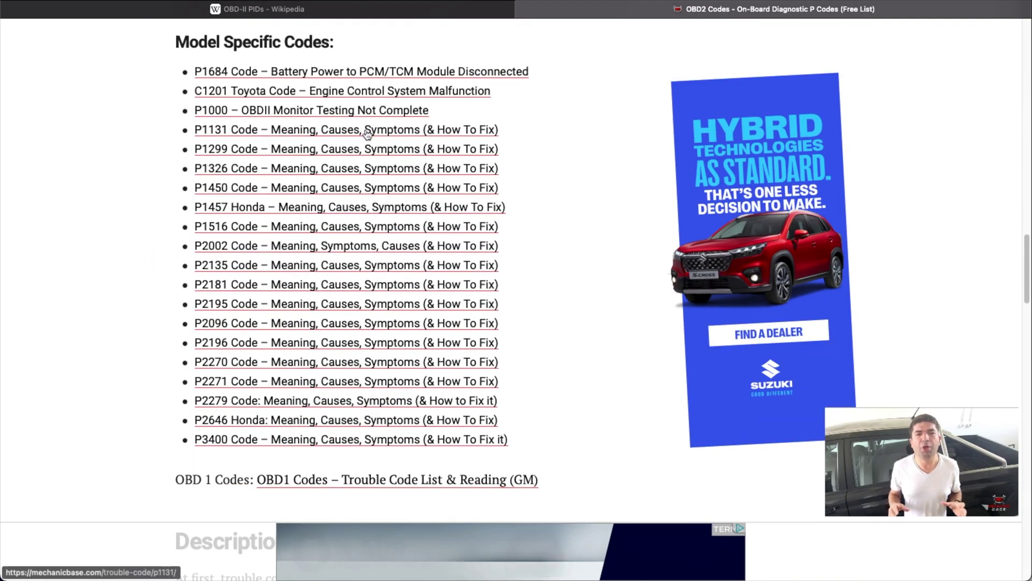
click(340, 160)
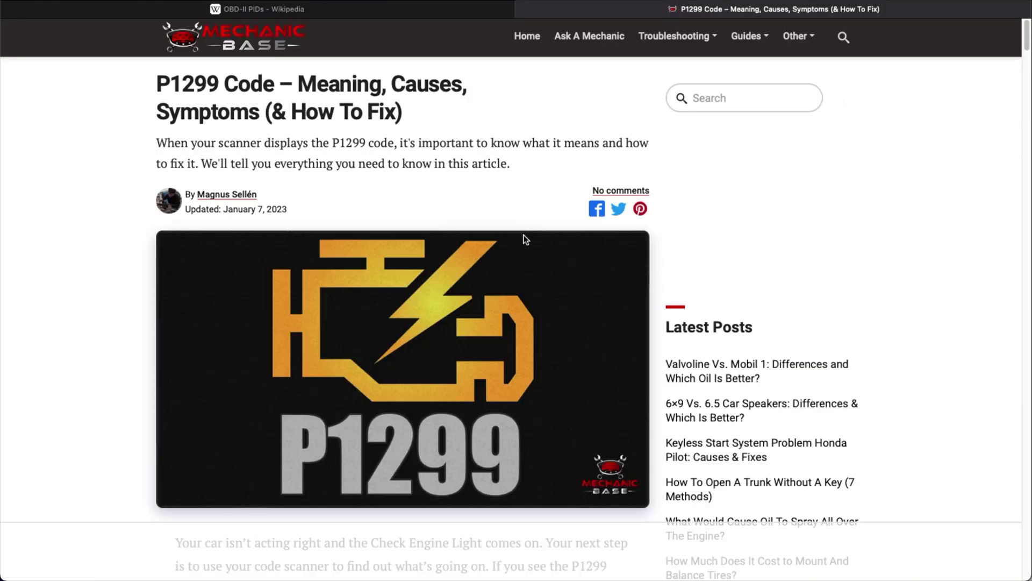
- Open and read the Mechanic Base article for trouble code P0410
scroll(525, 237, down, 4)
scroll(524, 238, down, 10)
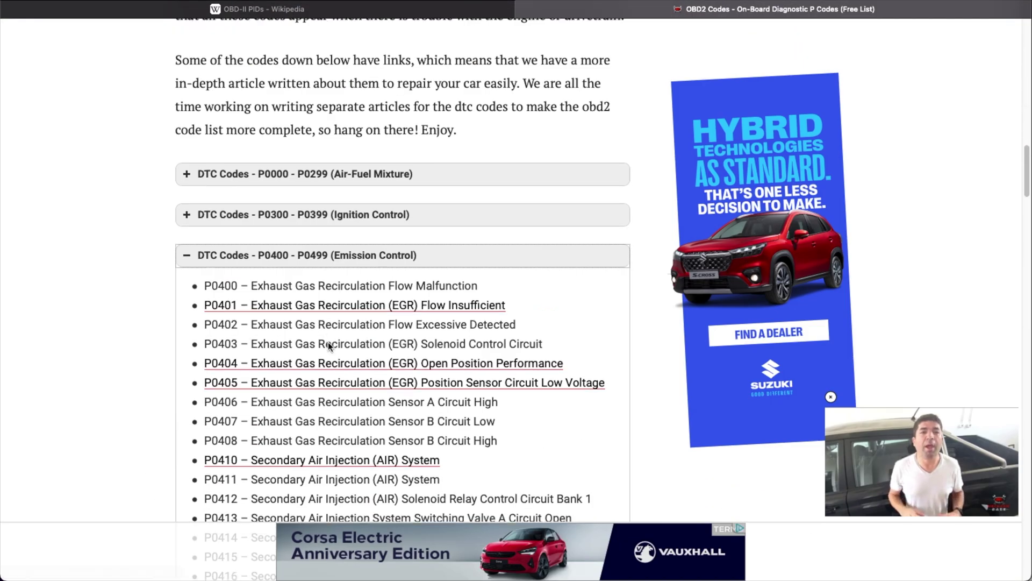
scroll(328, 344, down, 3)
click(345, 315)
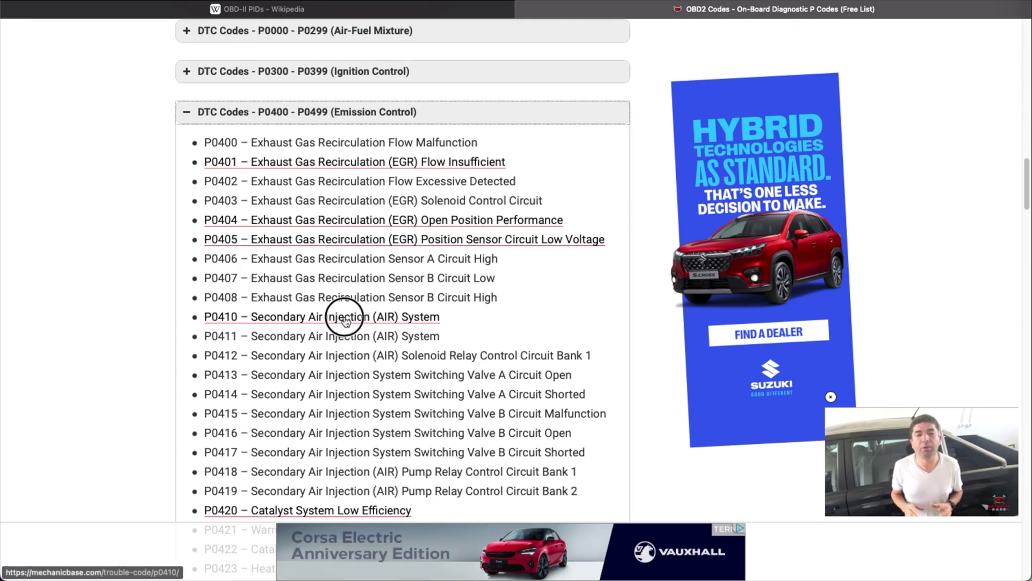
scroll(344, 316, down, 1)
scroll(344, 316, down, 8)
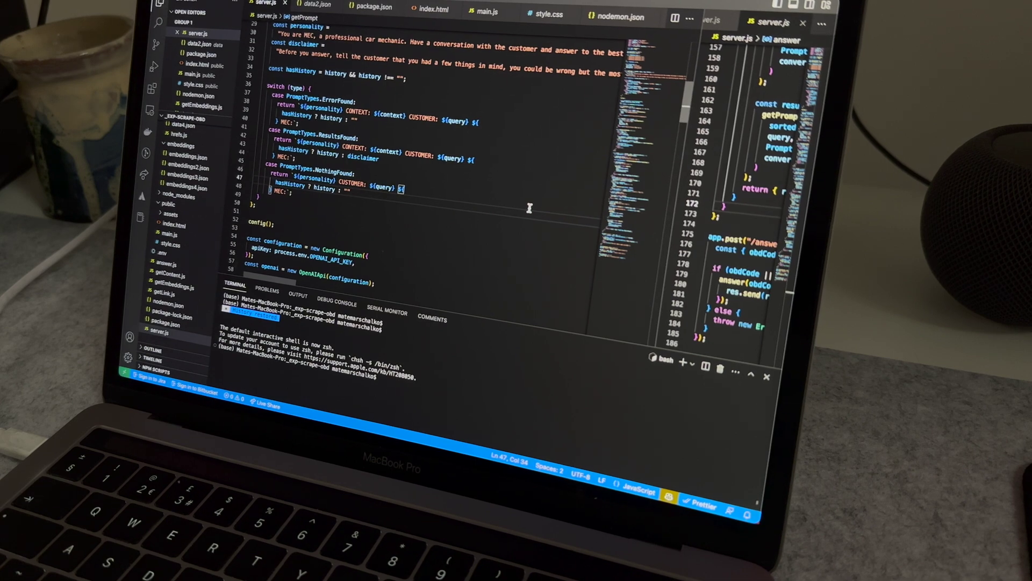
scroll(398, 212, down, 4)
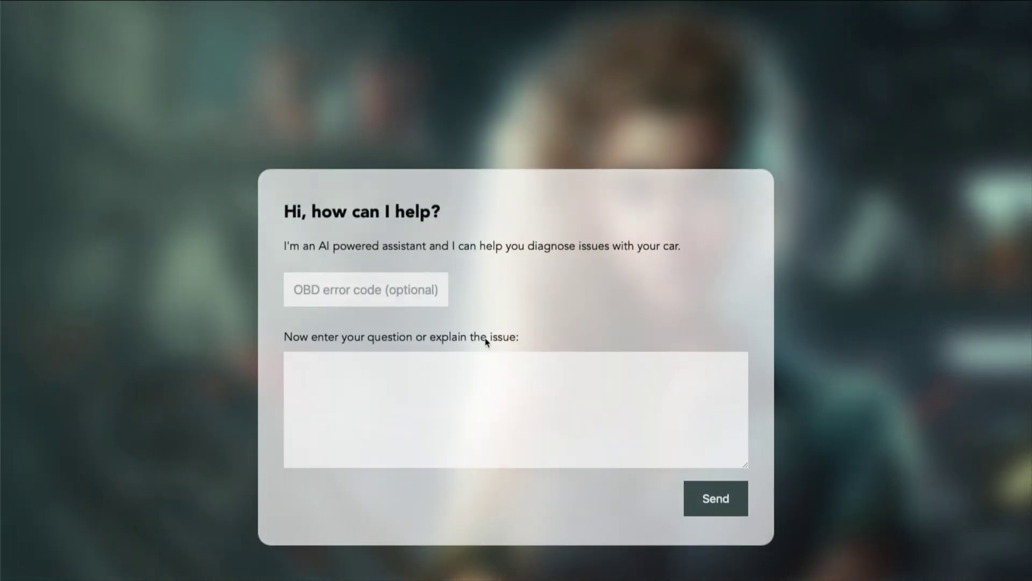
- Enter OBD code 'P' and issue text 'My friend', then start a new question on the reset form
click(357, 290)
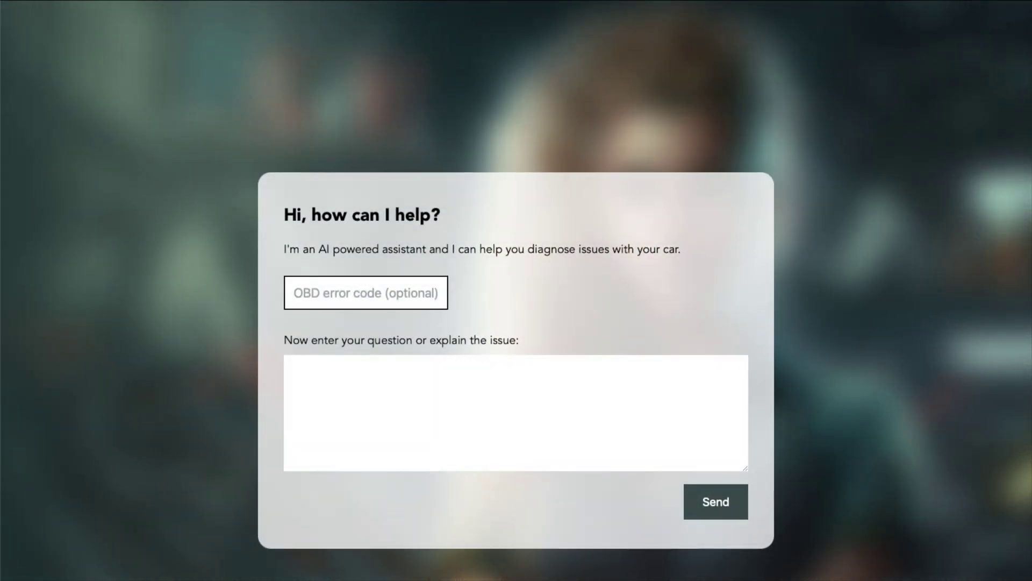
text(P0219)
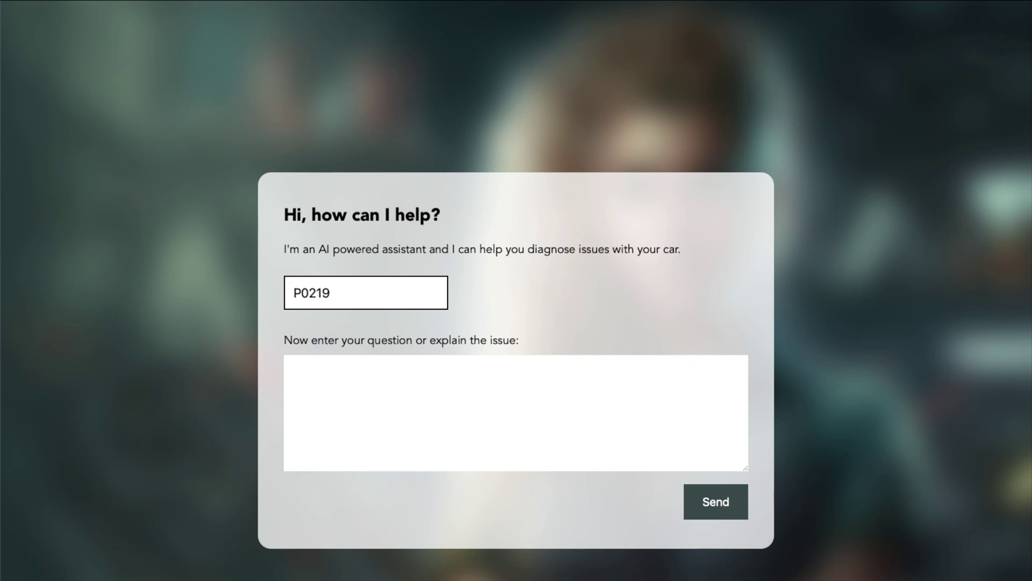
click(293, 371)
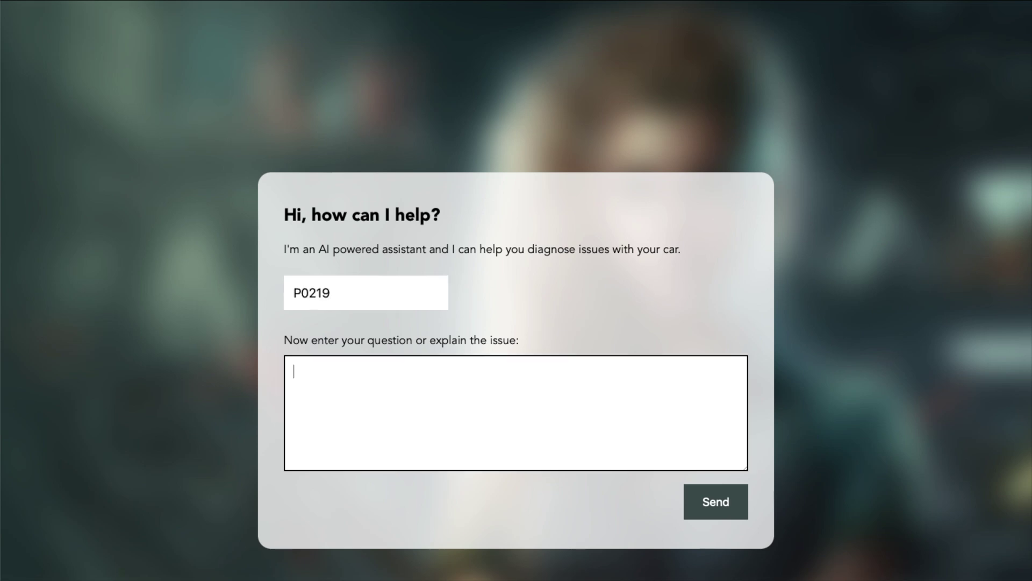
text(My friend)
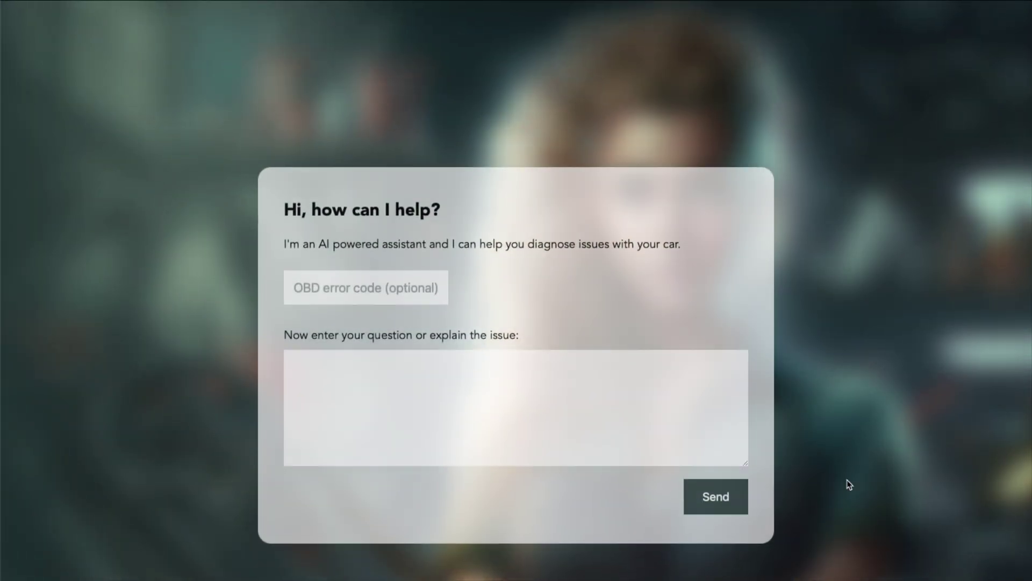
click(516, 390)
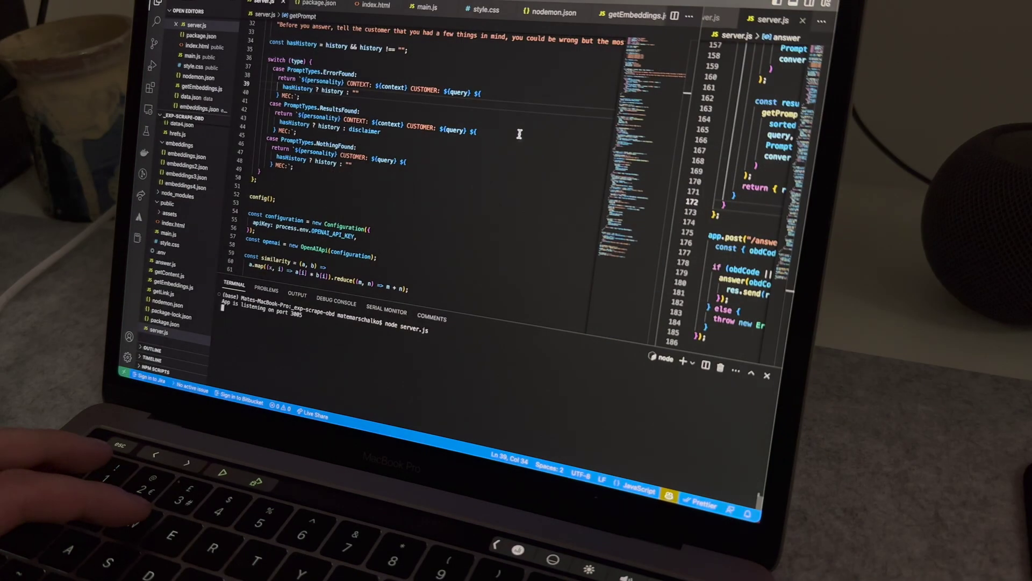
- Review server.js's getVector, complete and fetchContentByCode functions, then return to the chat's fuel-usage answer
scroll(414, 177, down, 4)
scroll(415, 179, down, 5)
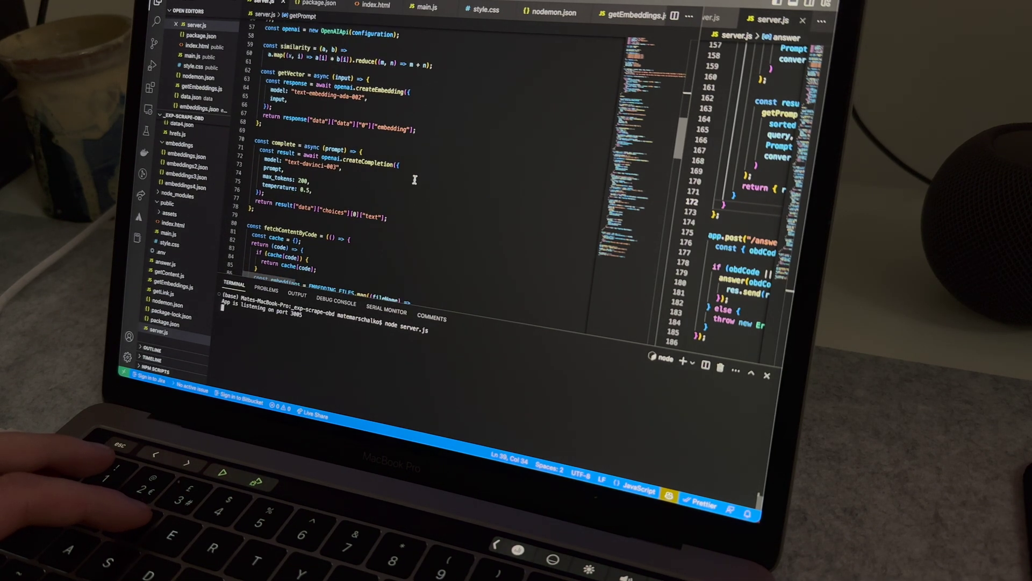
scroll(415, 179, down, 3)
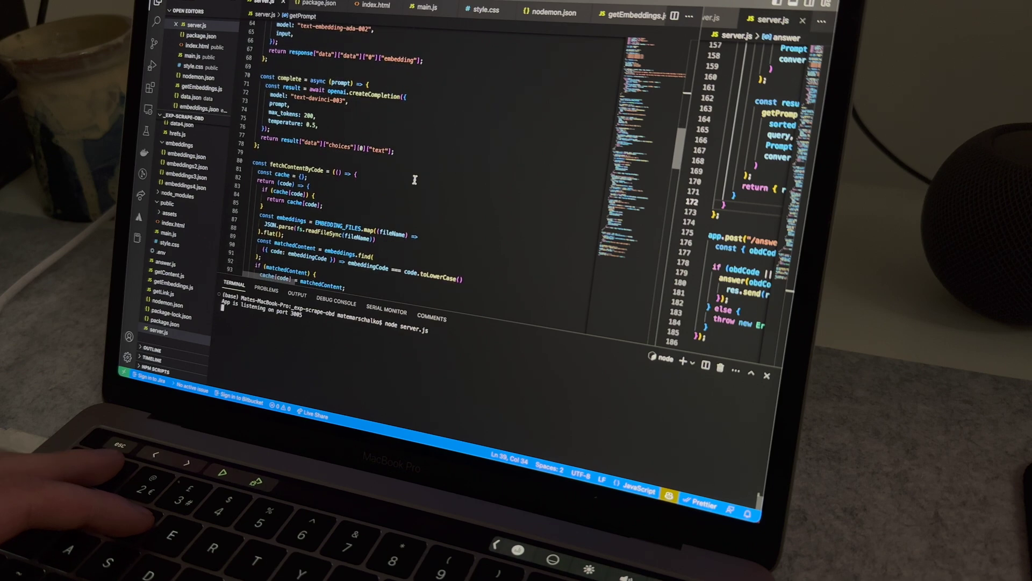
scroll(415, 179, down, 2)
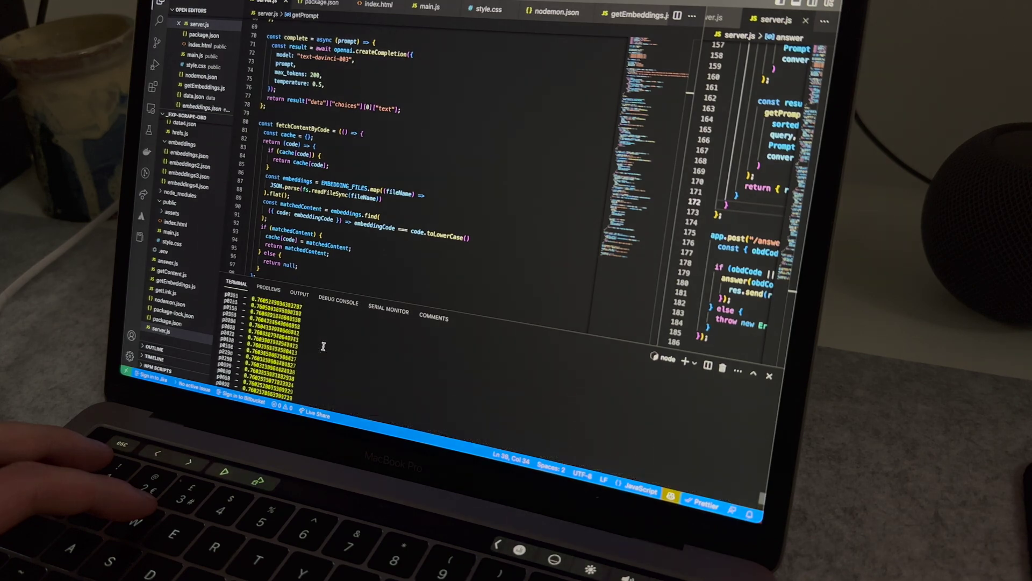
key(super+Tab)
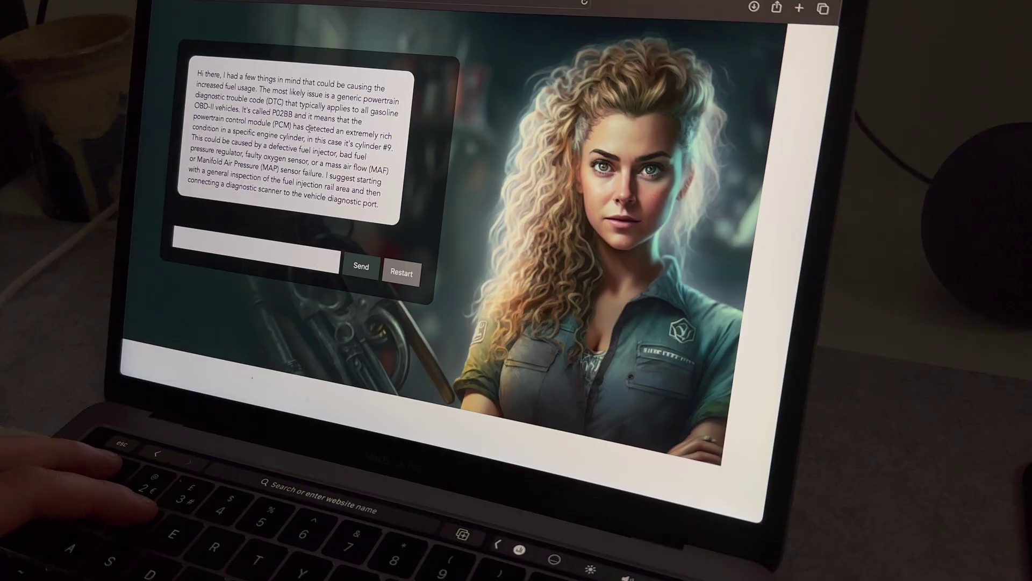
- Enter 'How do I check that' in the chat input below the P02B8 answer
click(281, 254)
text(H)
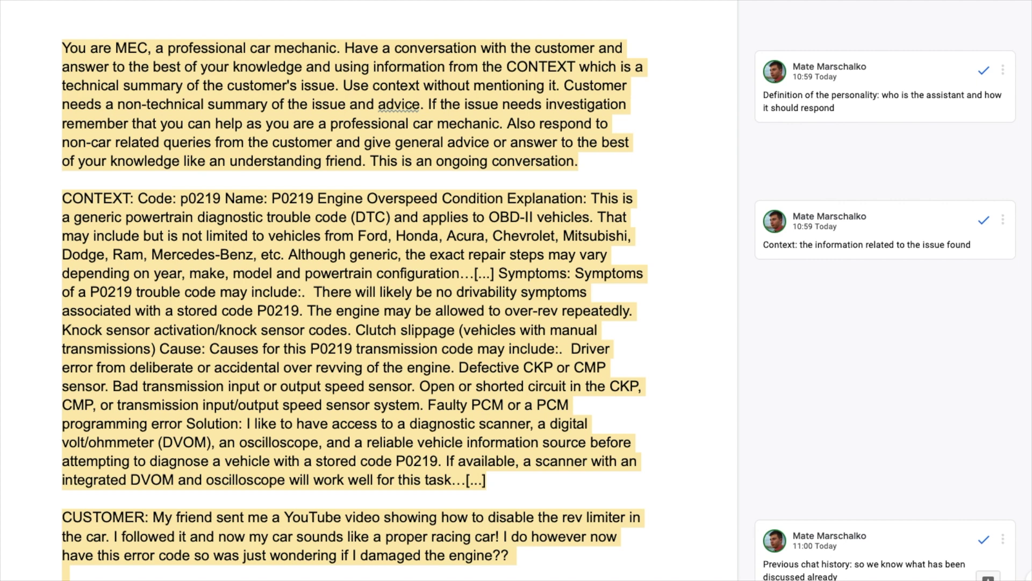
- Show the comment notes for personality, context, previous chat history and latest customer query
click(890, 68)
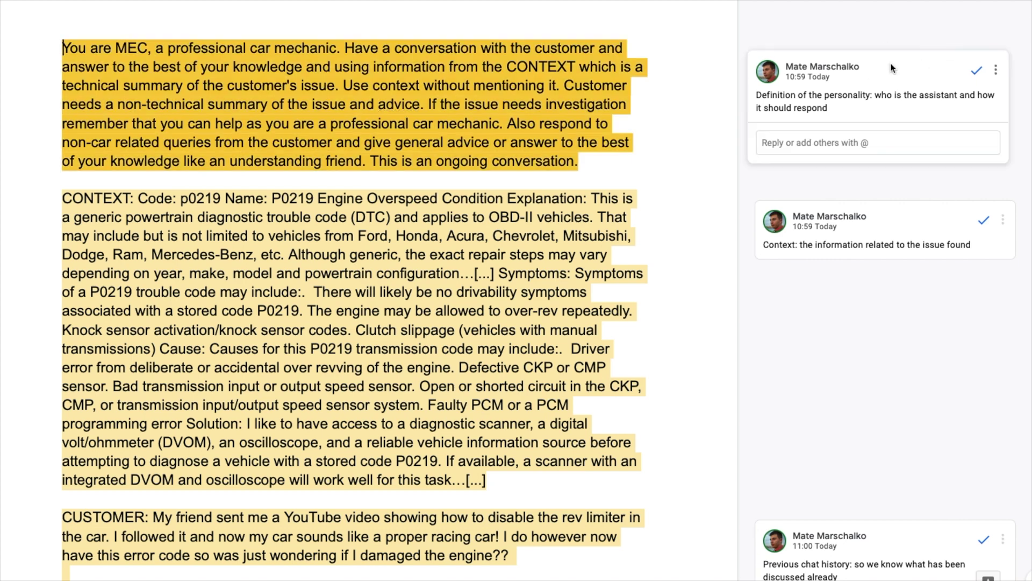
click(951, 212)
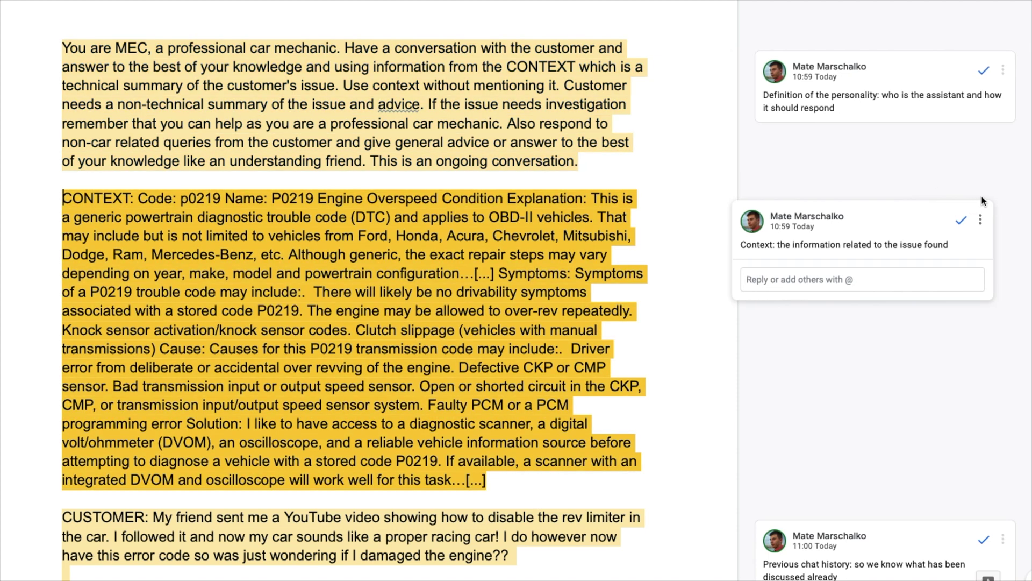
scroll(1007, 214, down, 3)
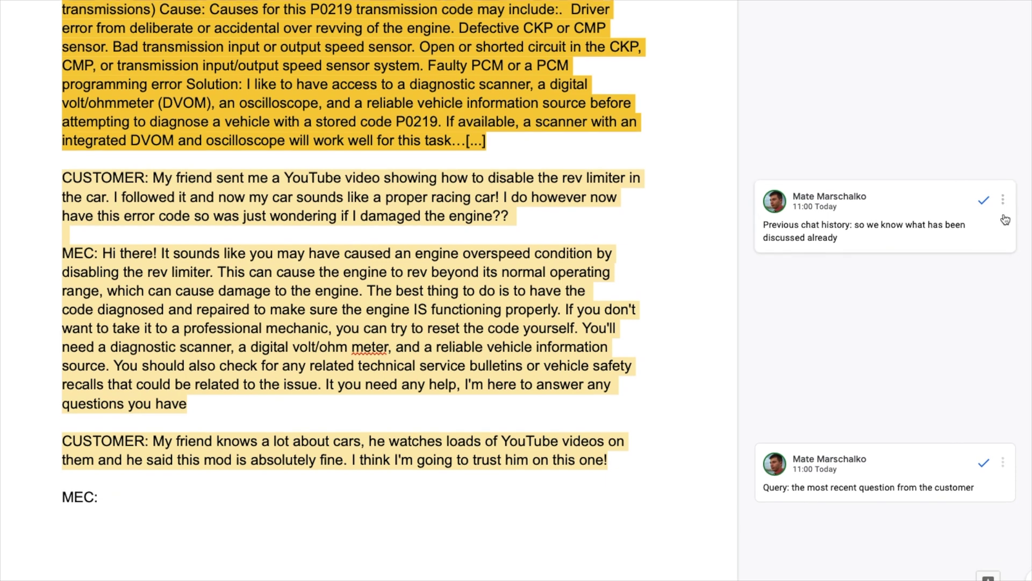
click(947, 189)
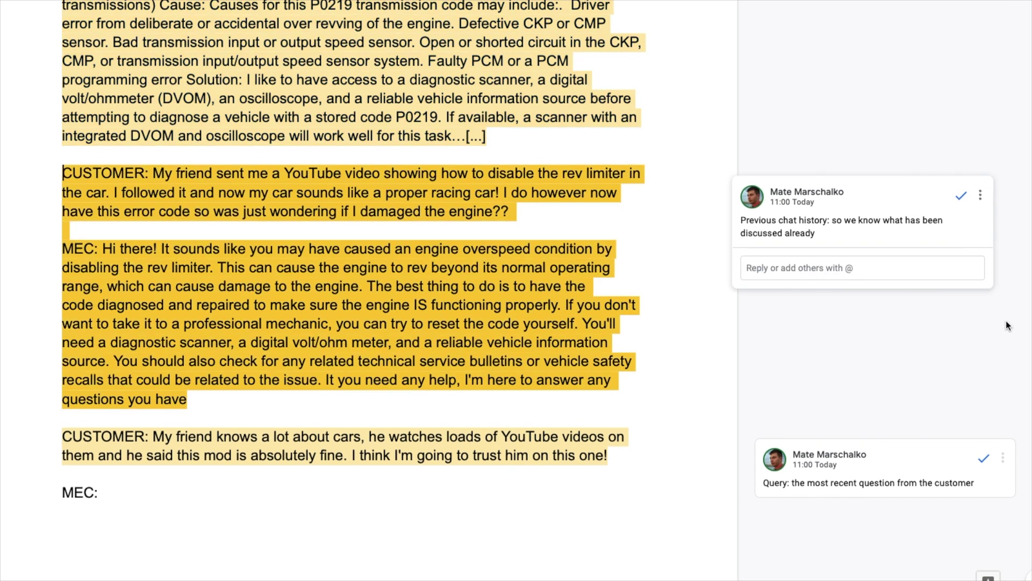
click(958, 442)
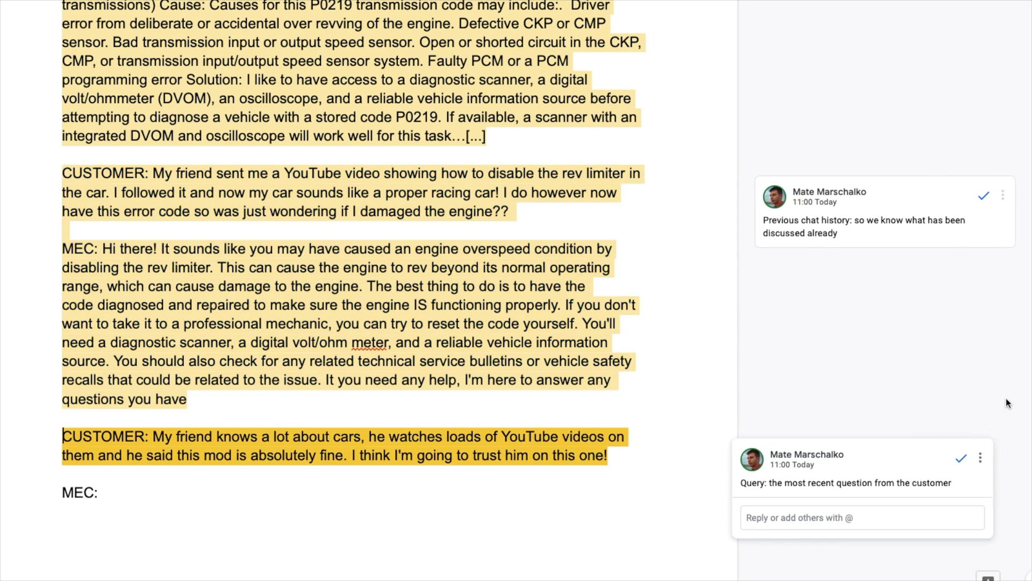